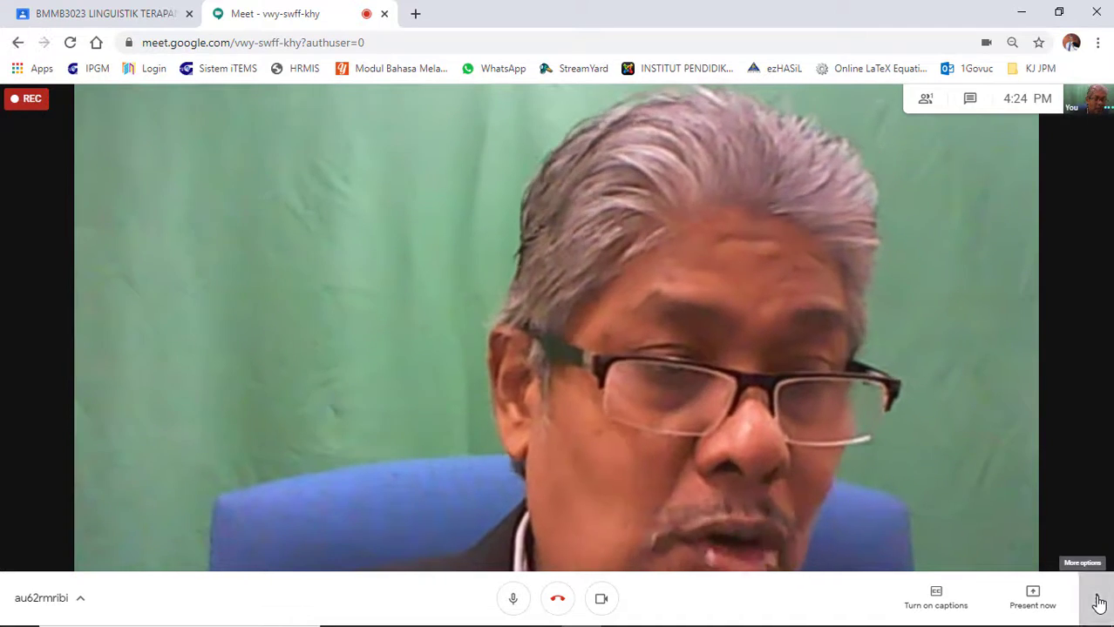
- Stop recording the meeting, confirm the stop, and leave the call
click(1098, 601)
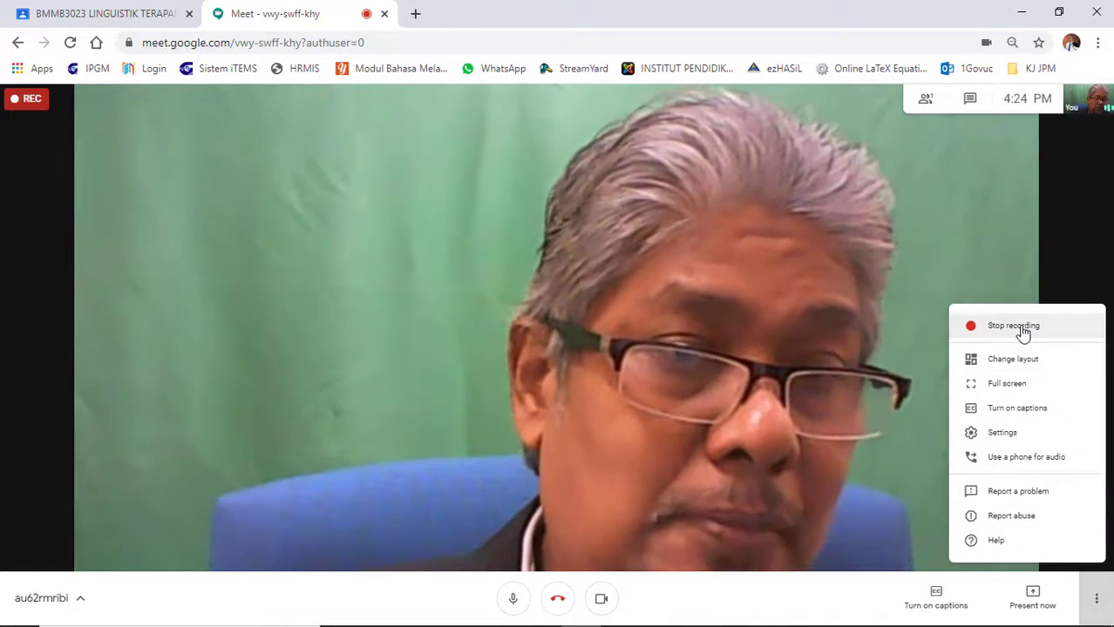
click(994, 327)
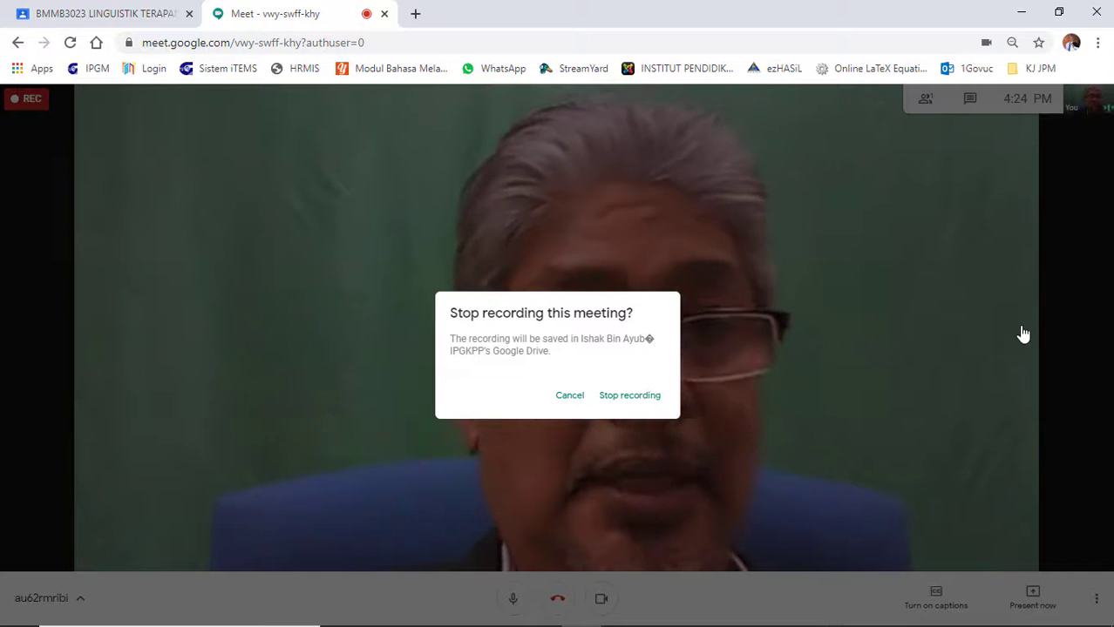
click(637, 399)
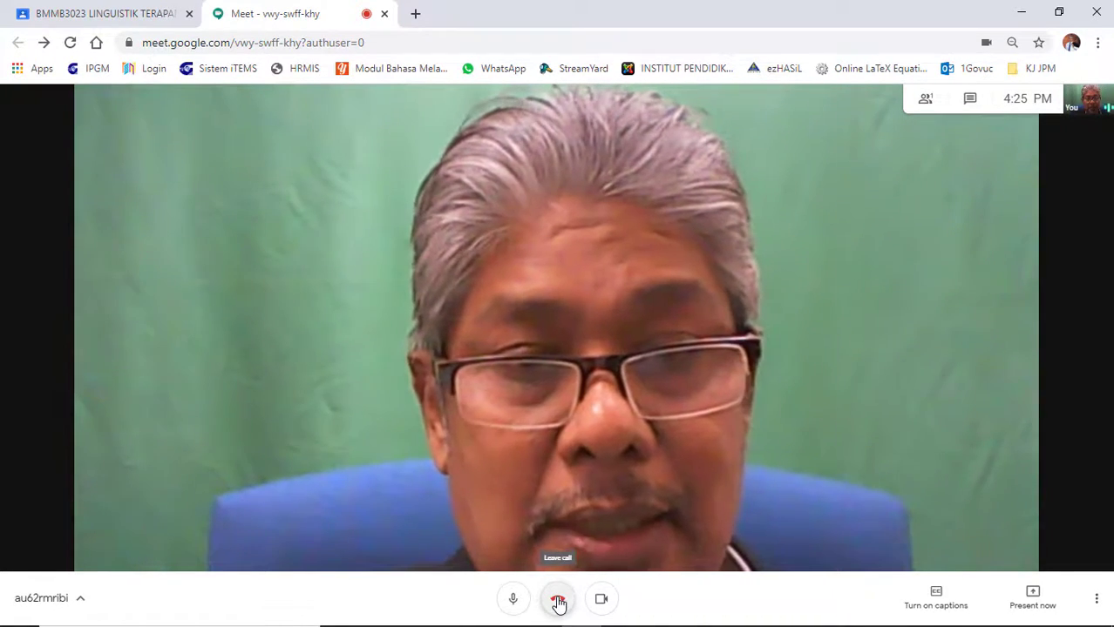
click(557, 600)
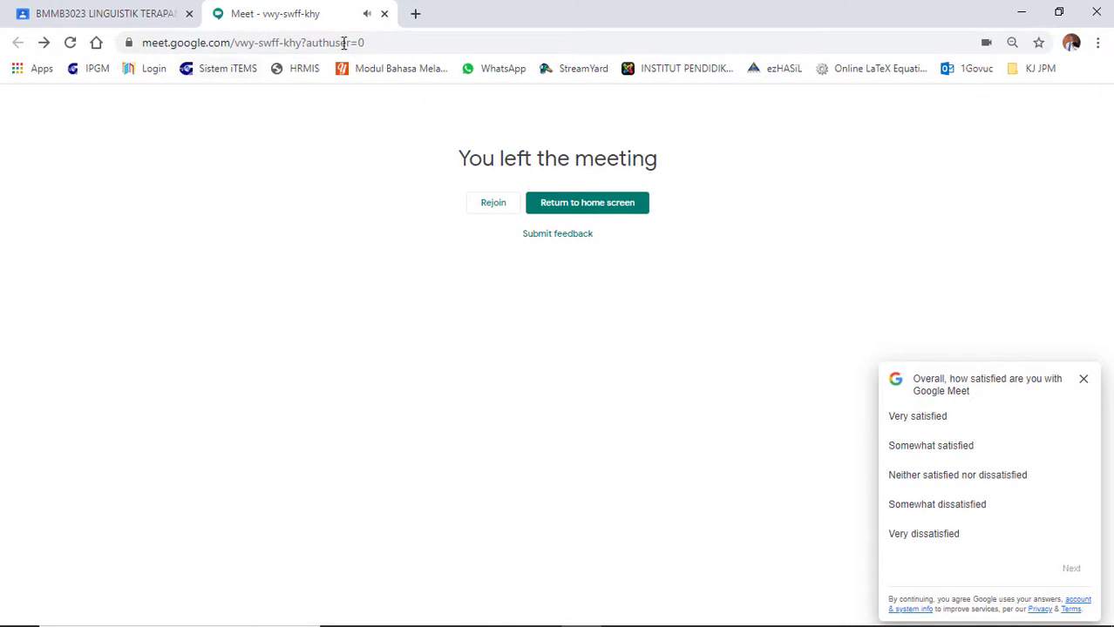
- Open Google Drive in a new browser tab, starting from the Google home page
click(416, 14)
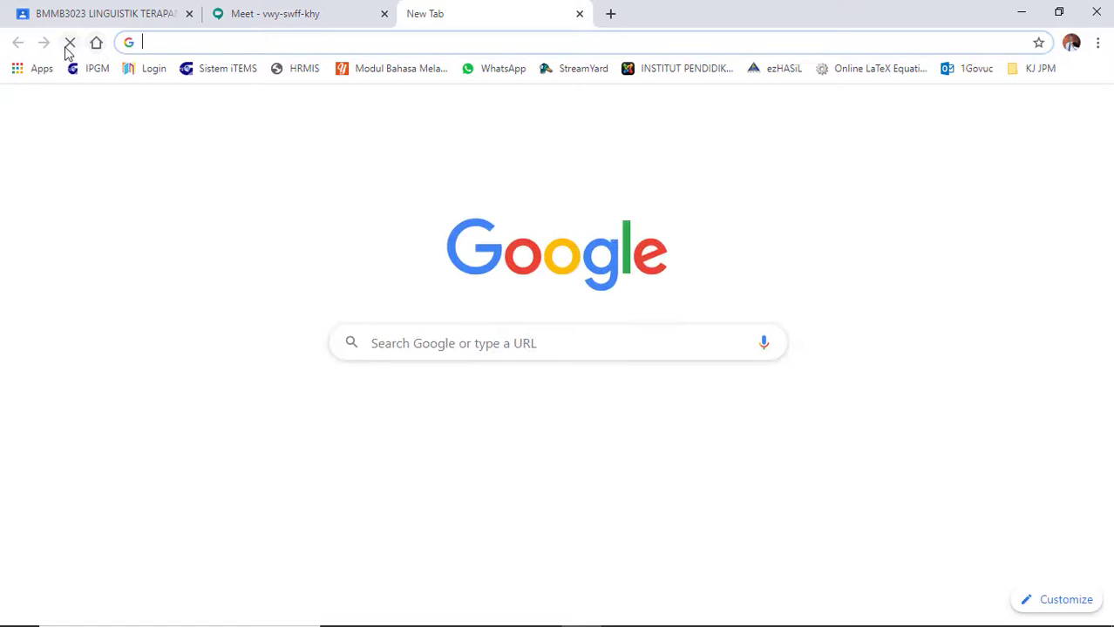
click(97, 44)
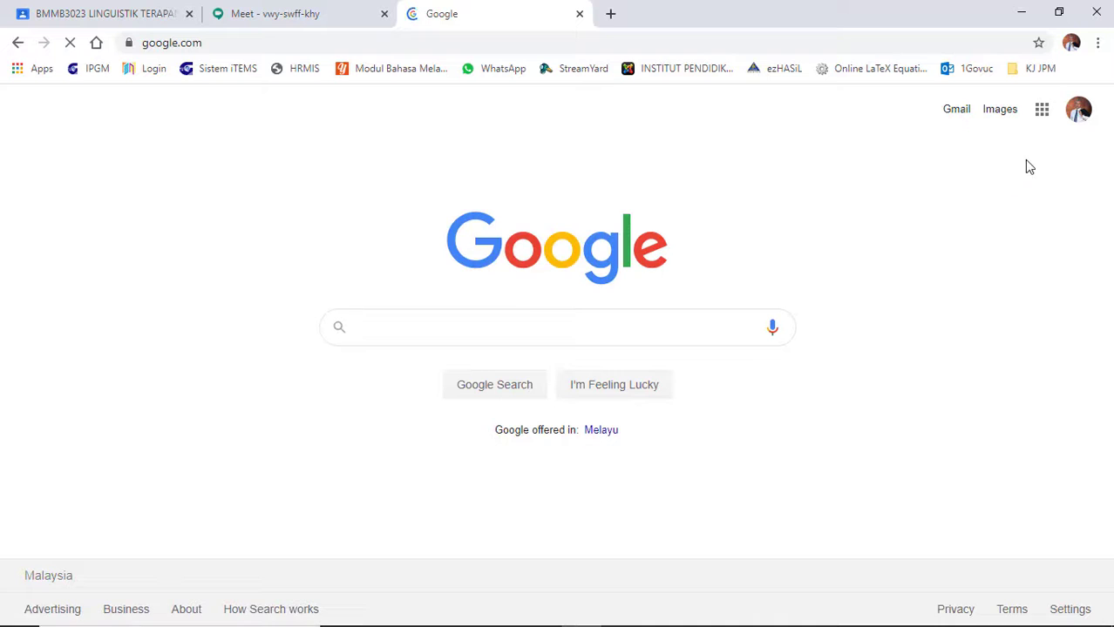
click(1079, 111)
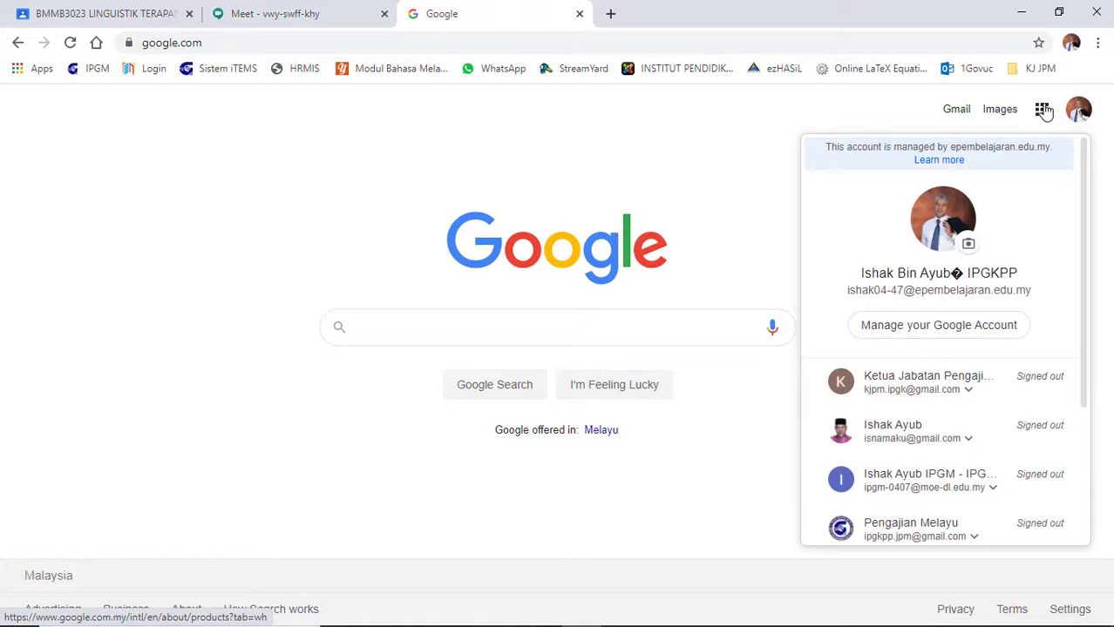
click(1041, 109)
click(1038, 180)
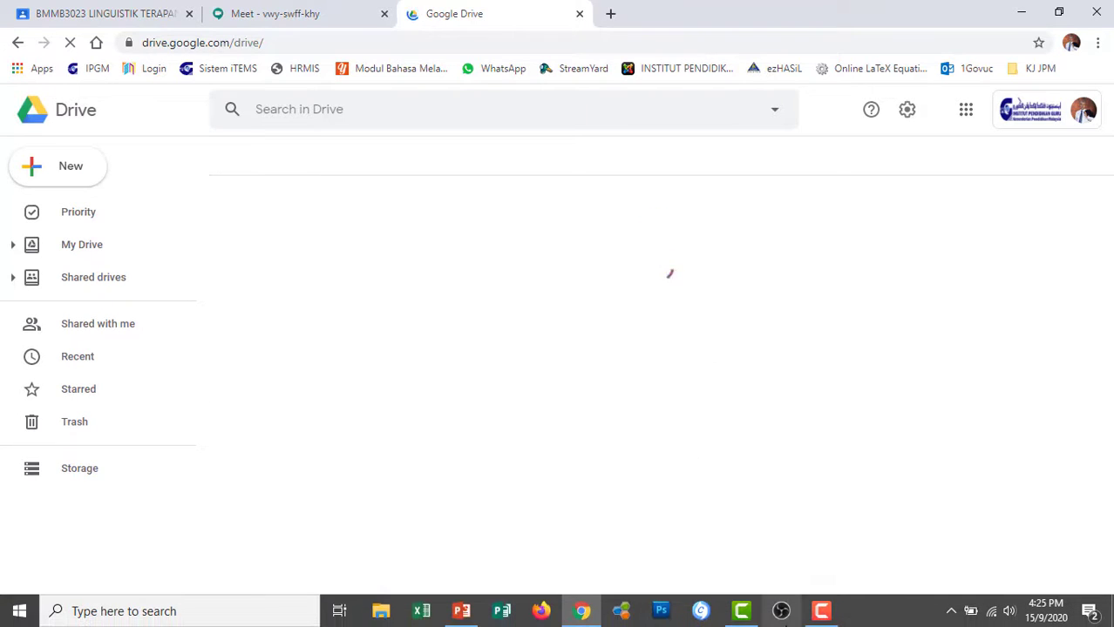
- Open the Meet Recordings folder in My Drive
mouse_move(821, 611)
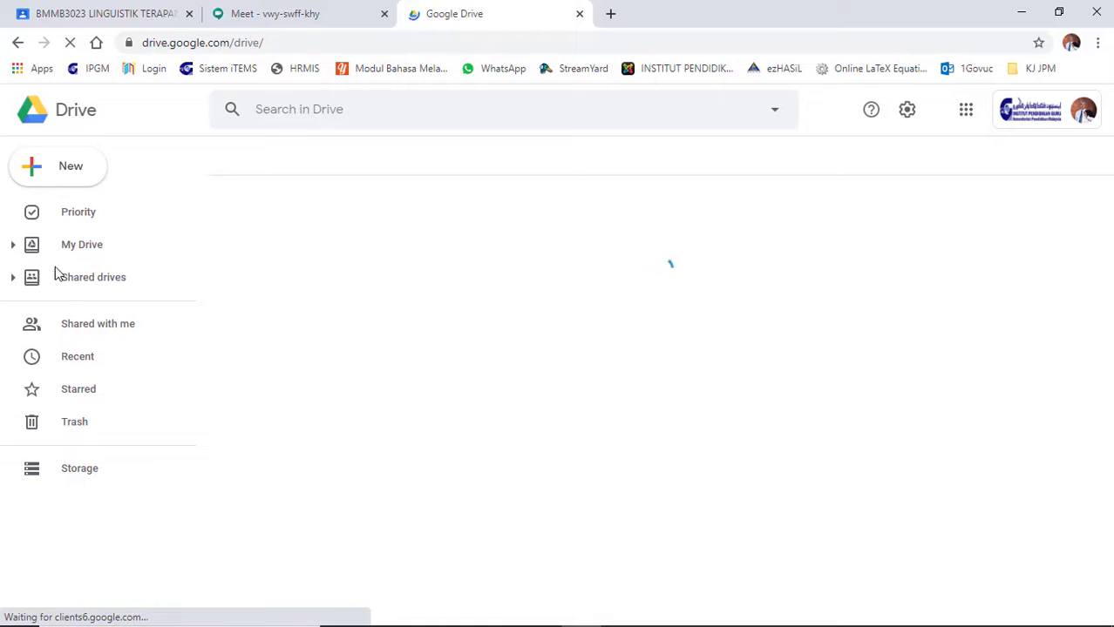
click(77, 117)
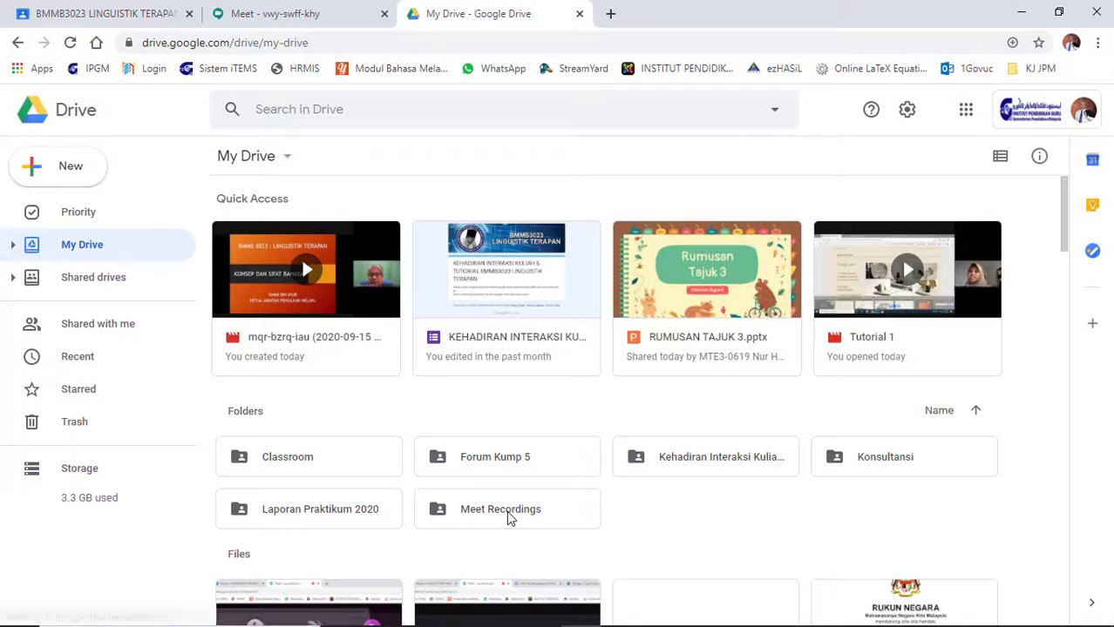
double_click(509, 516)
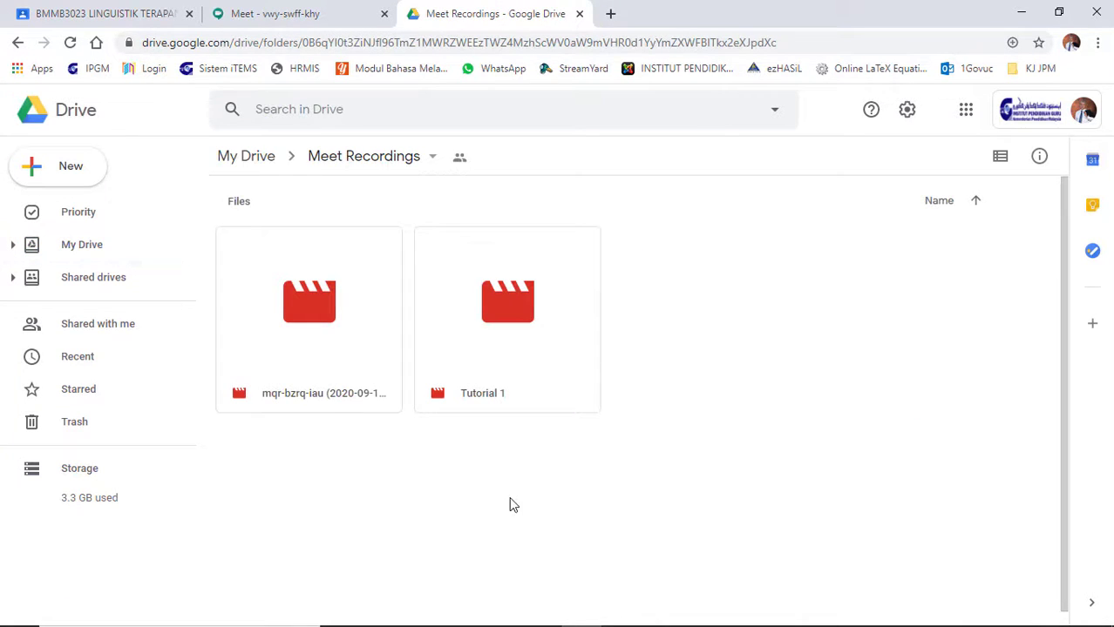
- Preview the beginning of the mqr-bzrq-iau meeting recording, pause it, and return to the folder
double_click(307, 300)
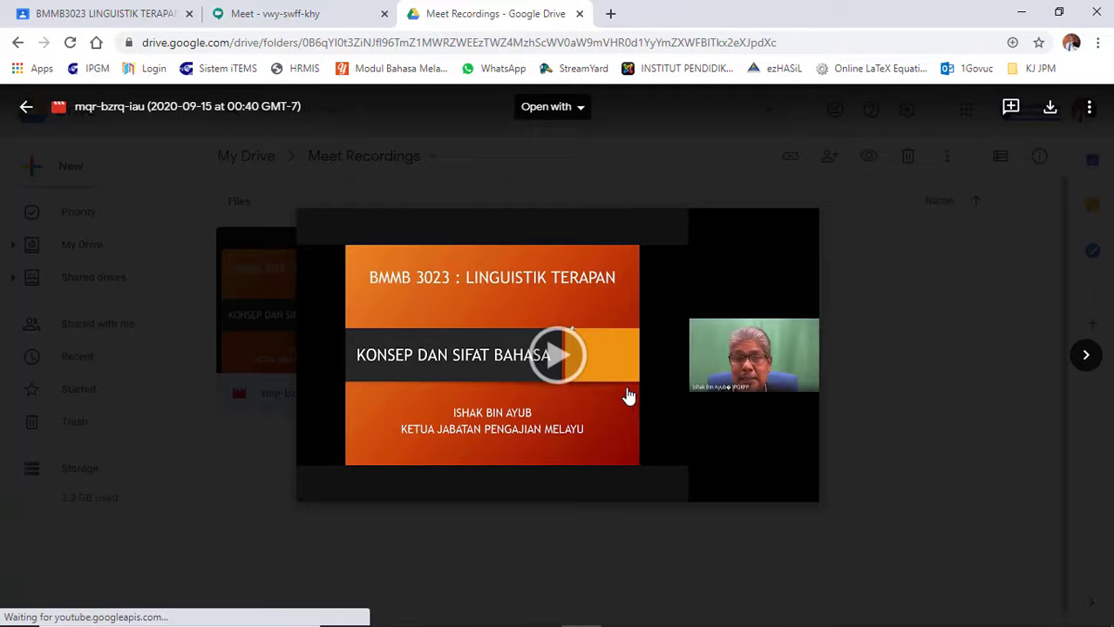
click(560, 357)
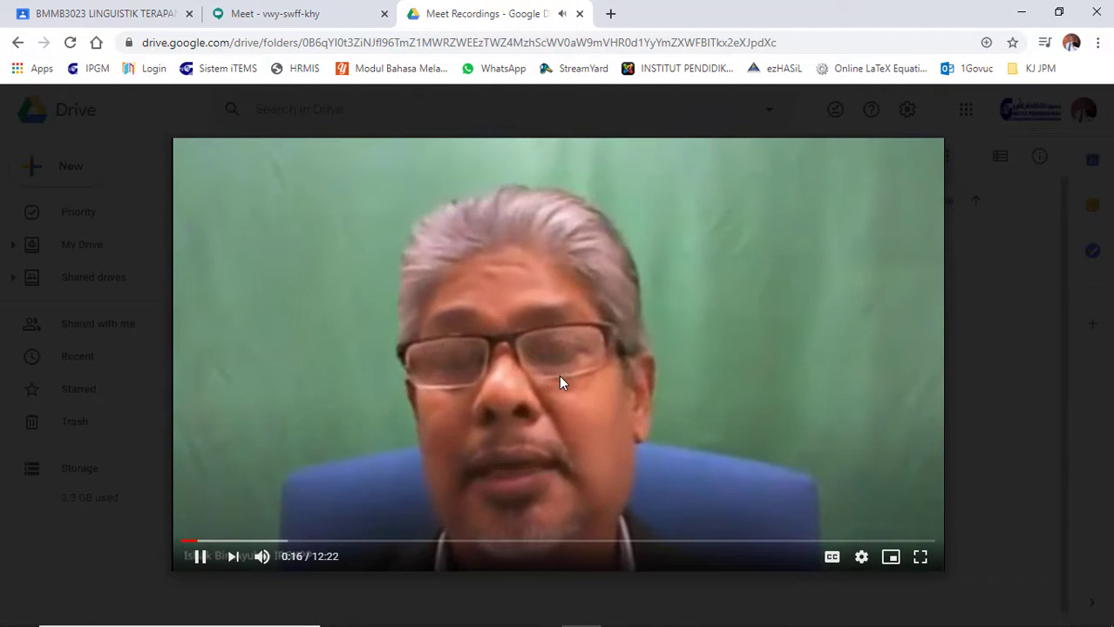
click(203, 557)
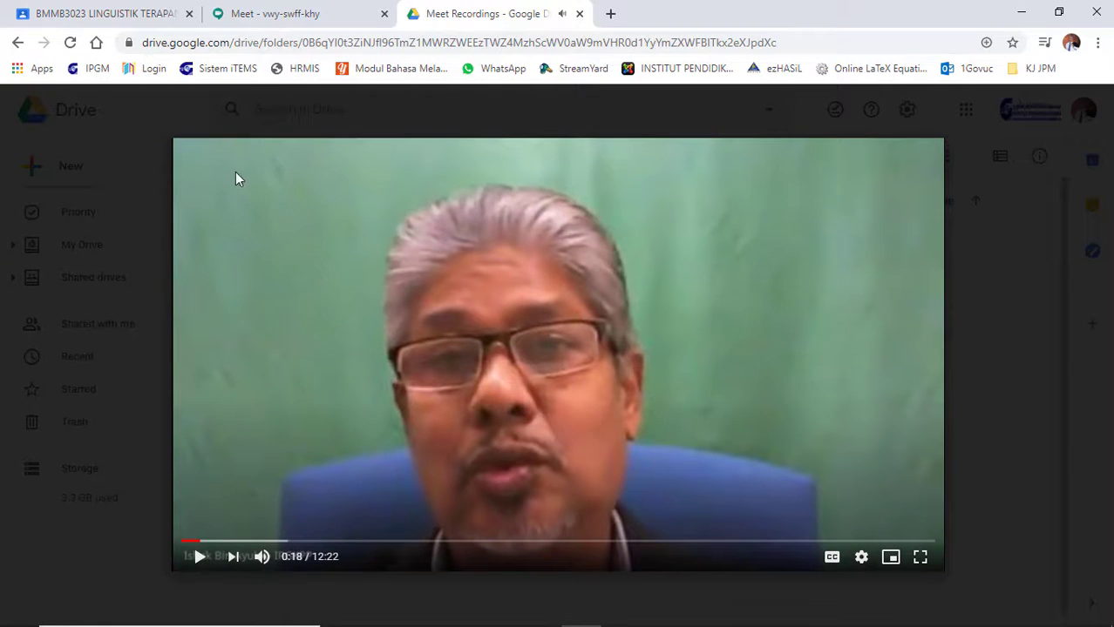
click(25, 108)
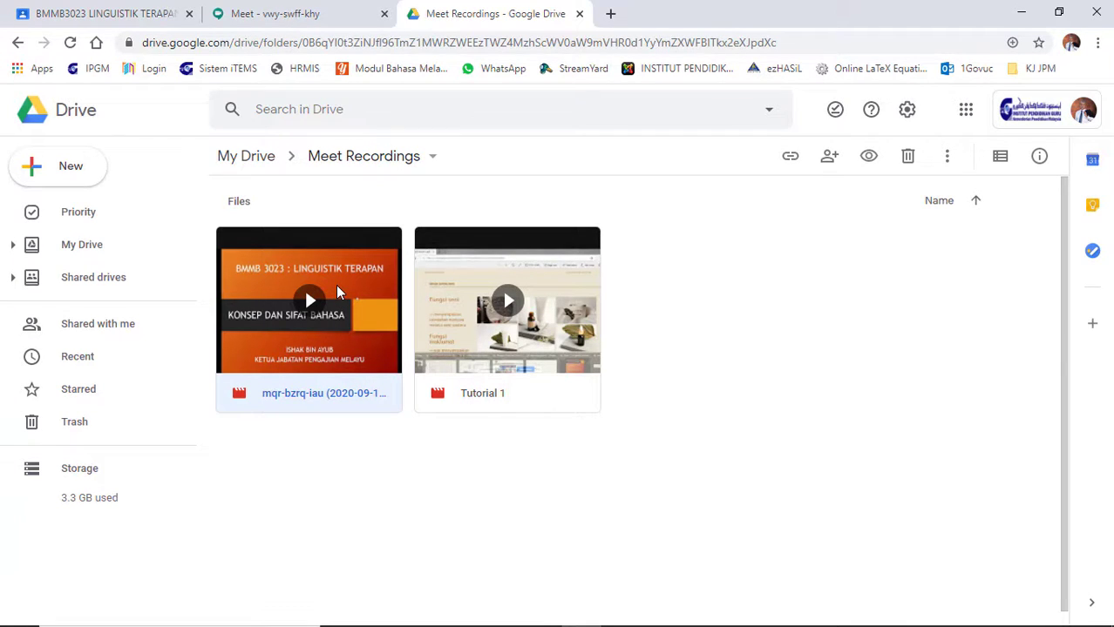
- Get the shareable link for the mqr-bzrq-iau recording and copy it
right_click(336, 293)
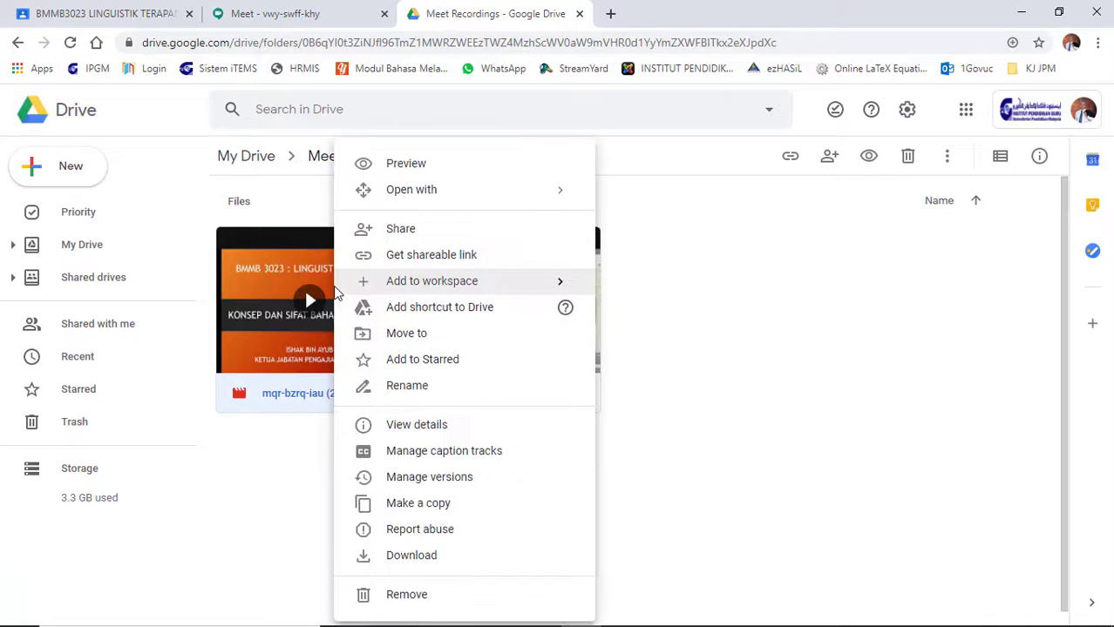
mouse_move(337, 293)
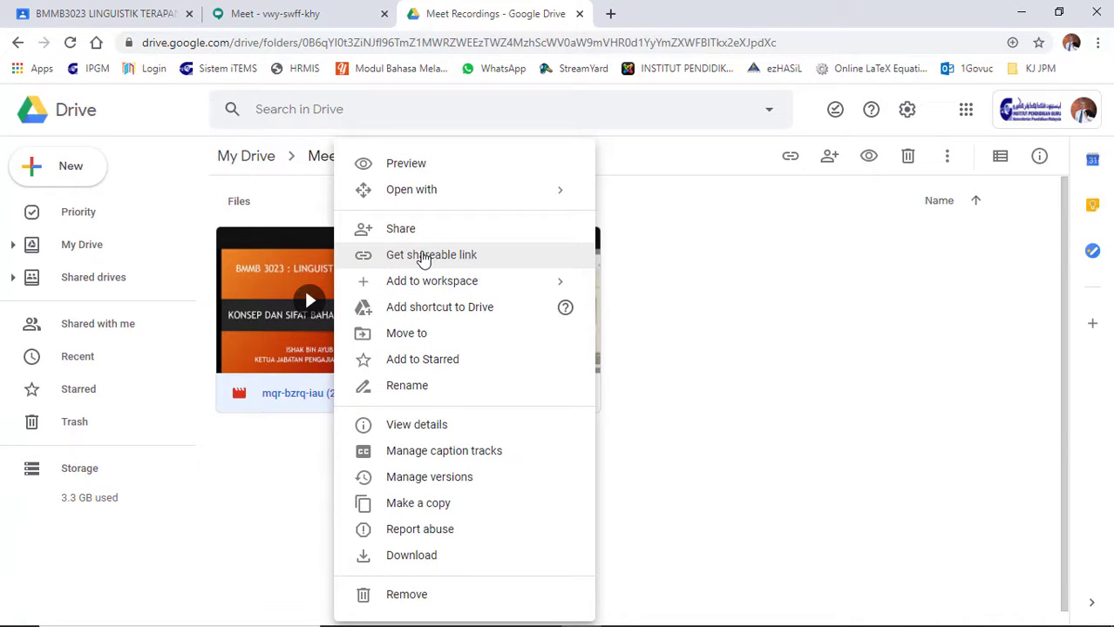
click(423, 258)
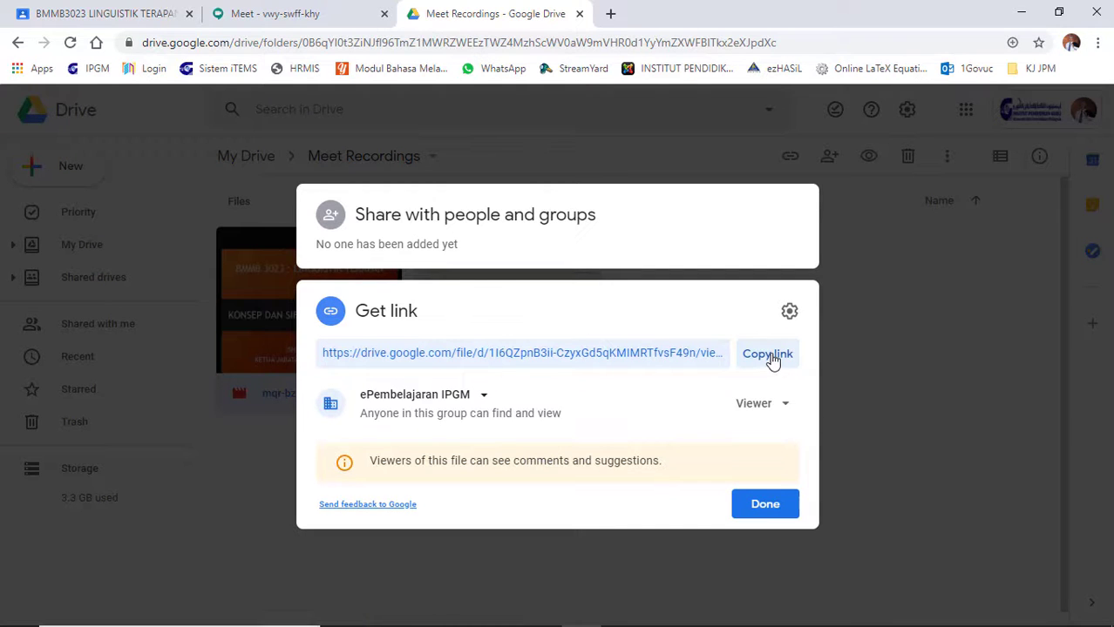
click(772, 359)
- Switch to the BMMB3023 LINGUISTIK TERAPAN class in Google Classroom and open its Classwork page
click(132, 19)
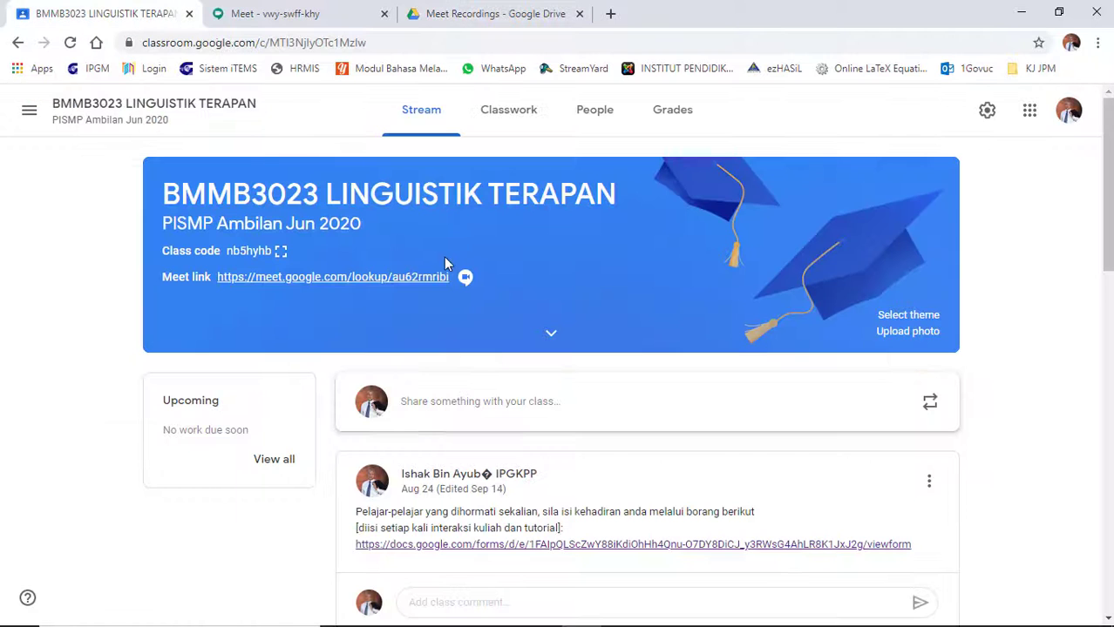
scroll(552, 331, down, 4)
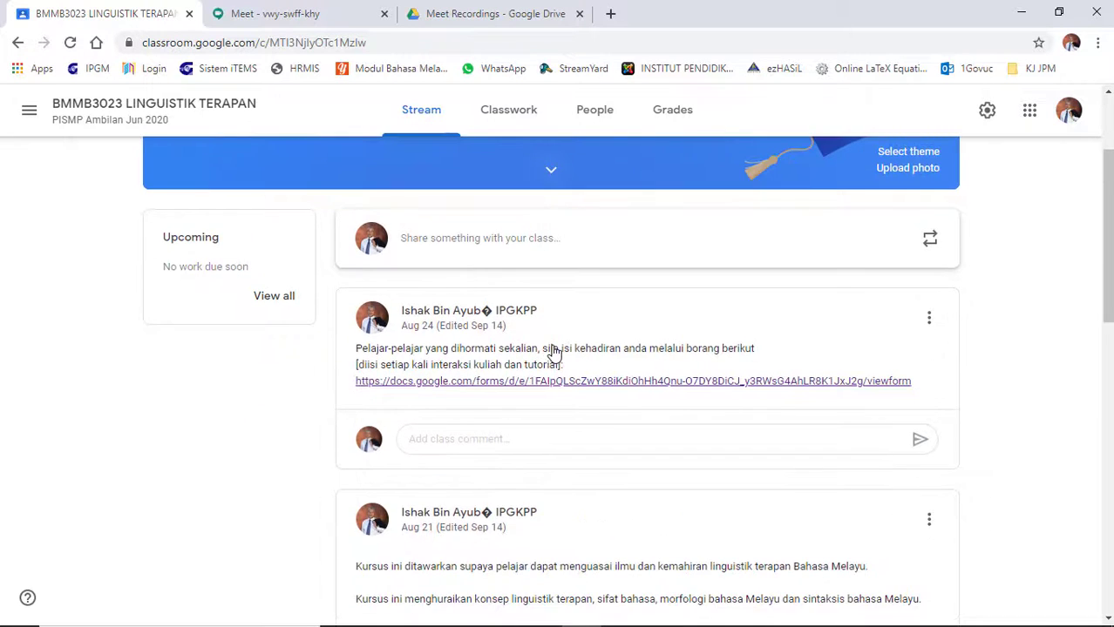
scroll(556, 343, up, 3)
scroll(556, 342, up, 2)
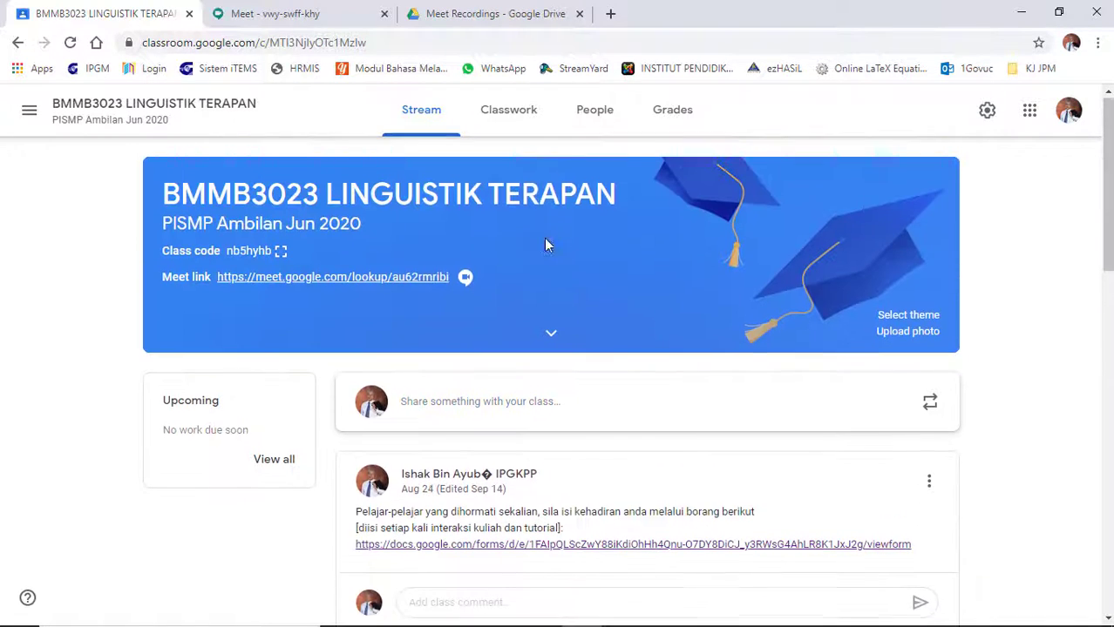
click(513, 113)
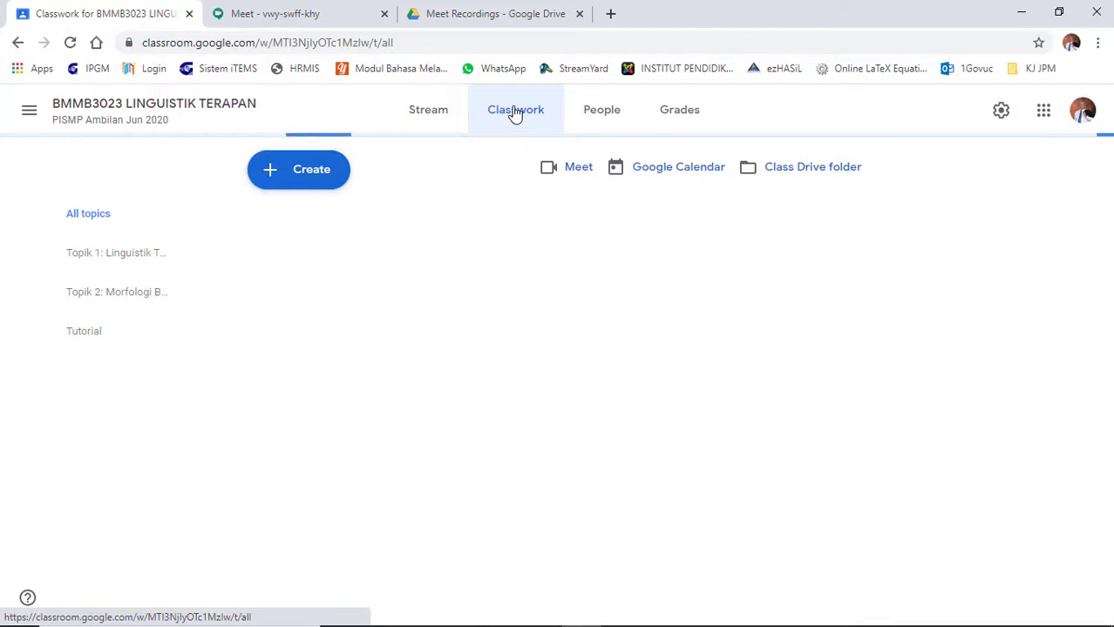
- Create a new class material and title it "Video PdP Tidak Segerak"
scroll(542, 260, down, 1)
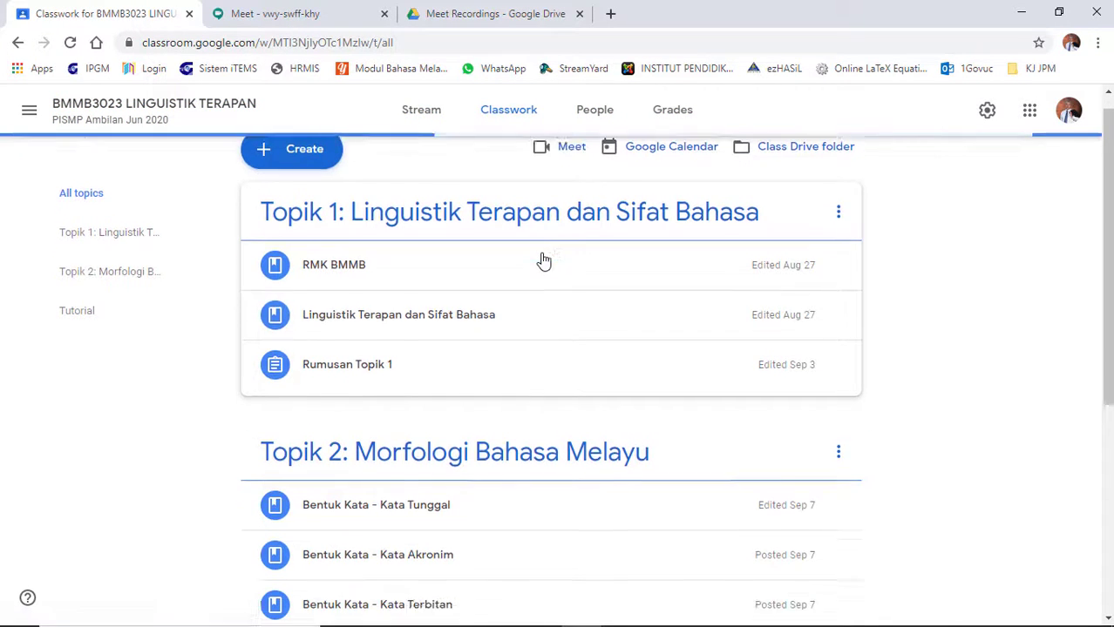
scroll(542, 314, down, 1)
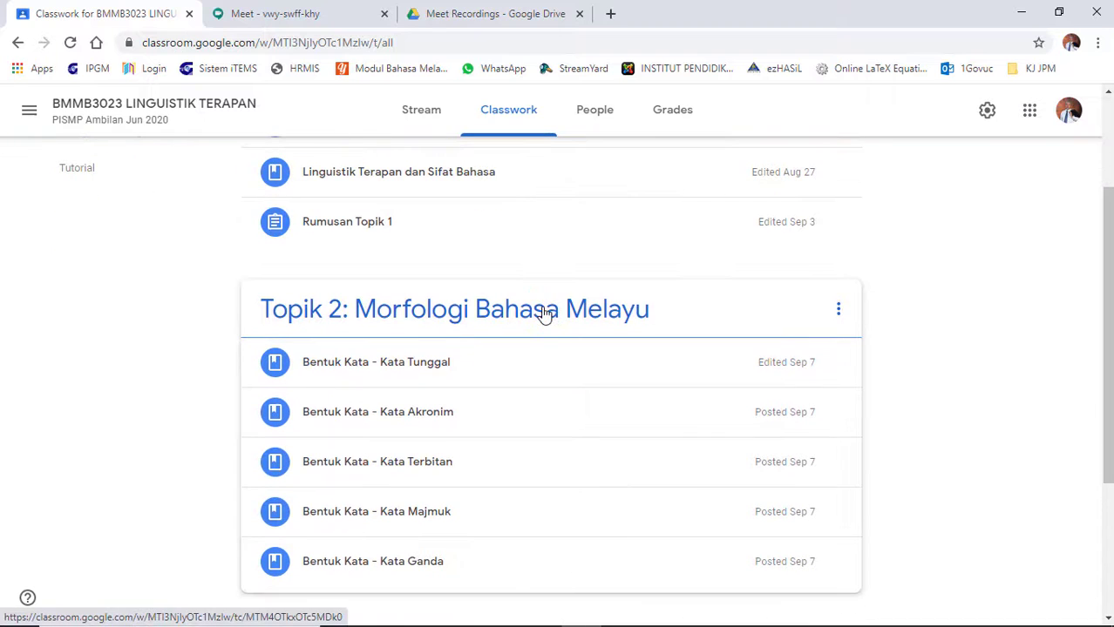
scroll(542, 314, up, 2)
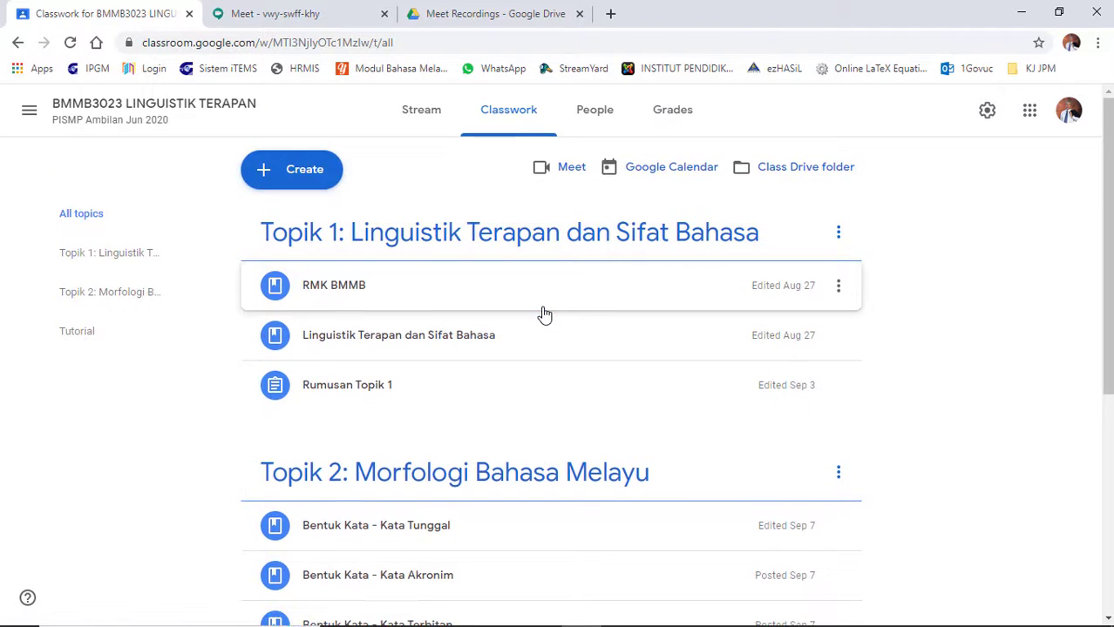
scroll(542, 314, down, 1)
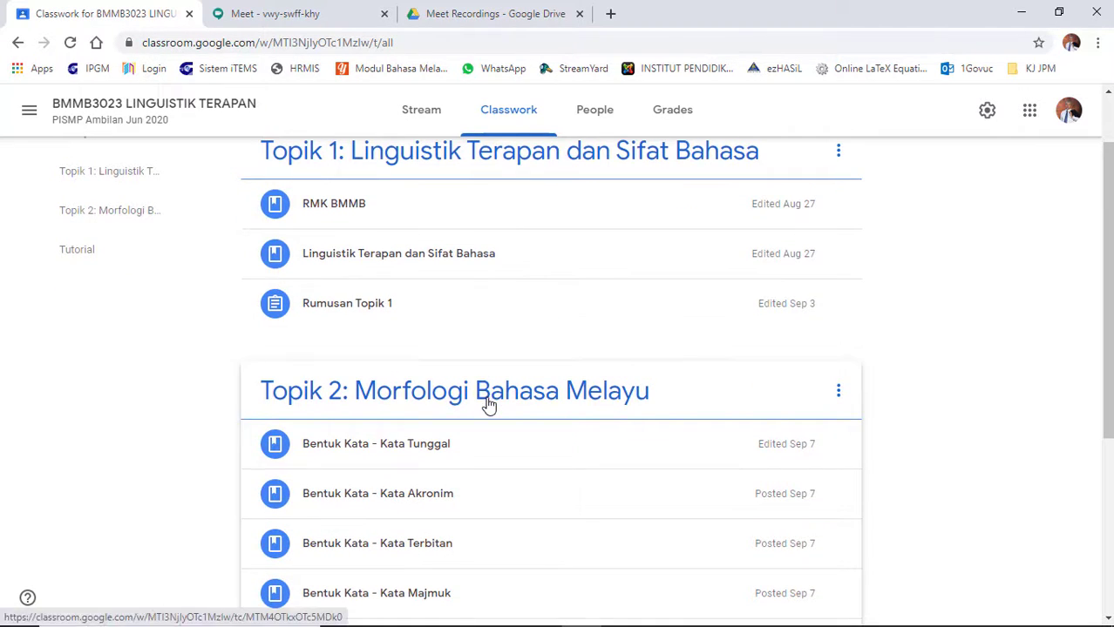
scroll(488, 405, up, 1)
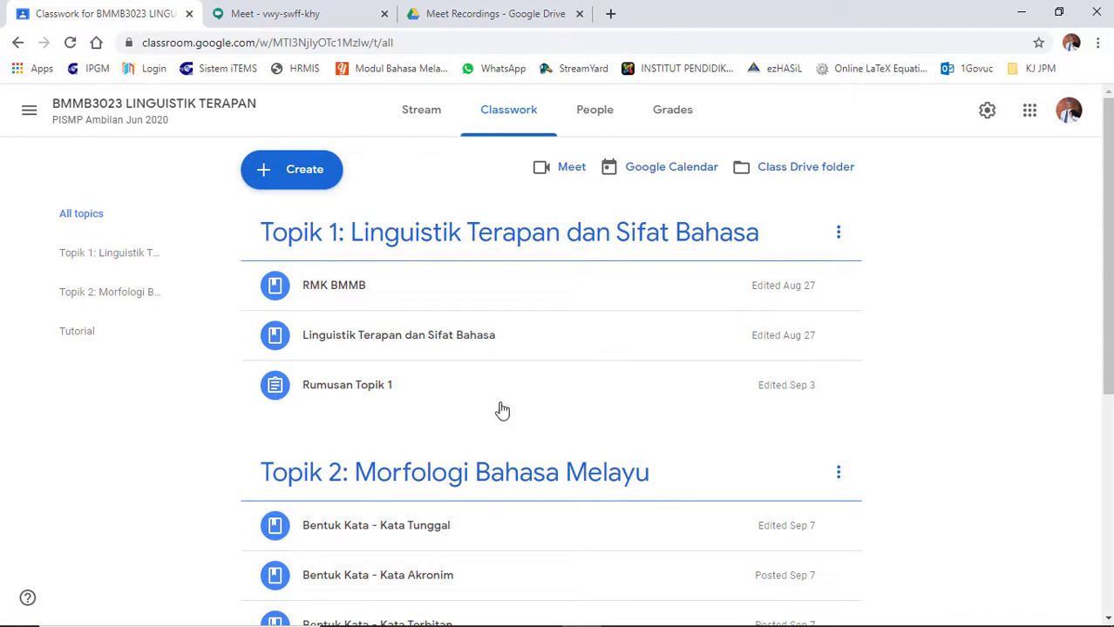
click(296, 172)
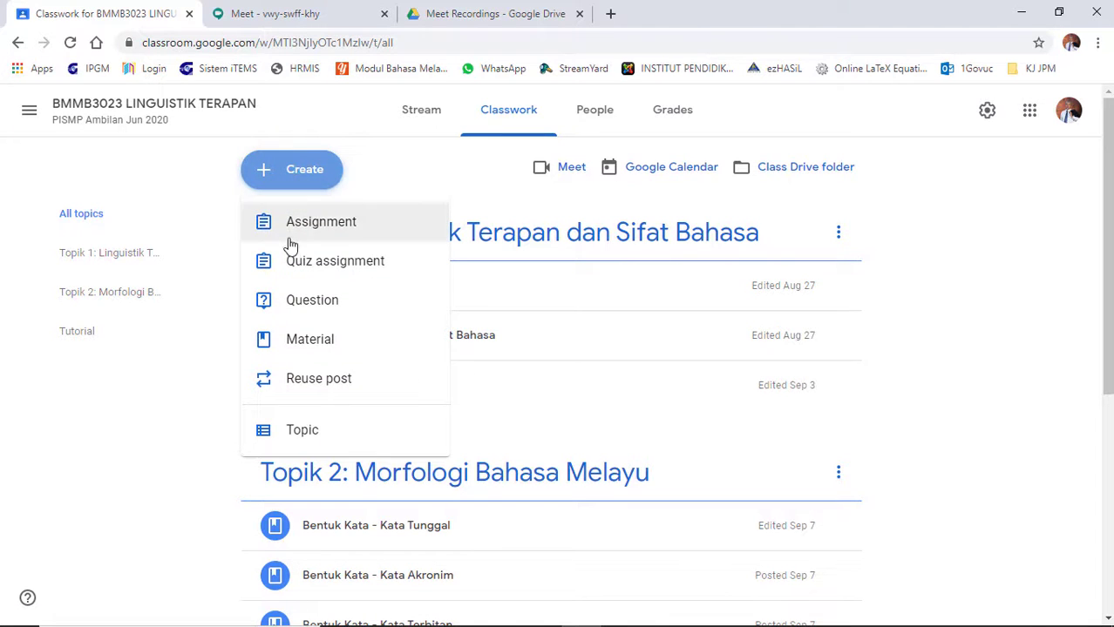
click(312, 345)
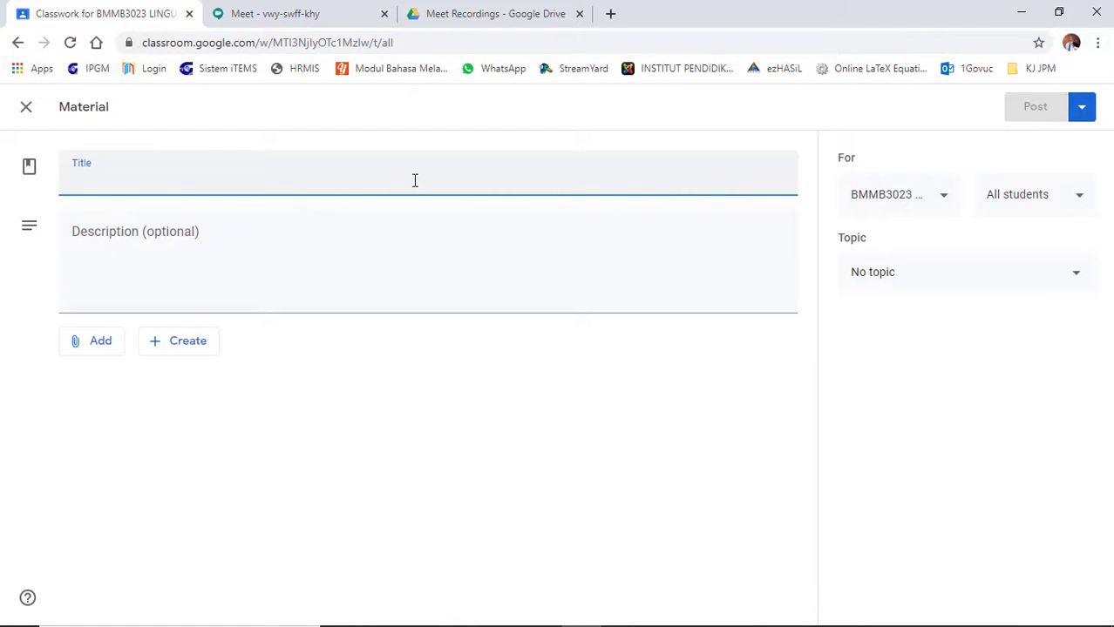
text(Video PdP Tidak Segerak)
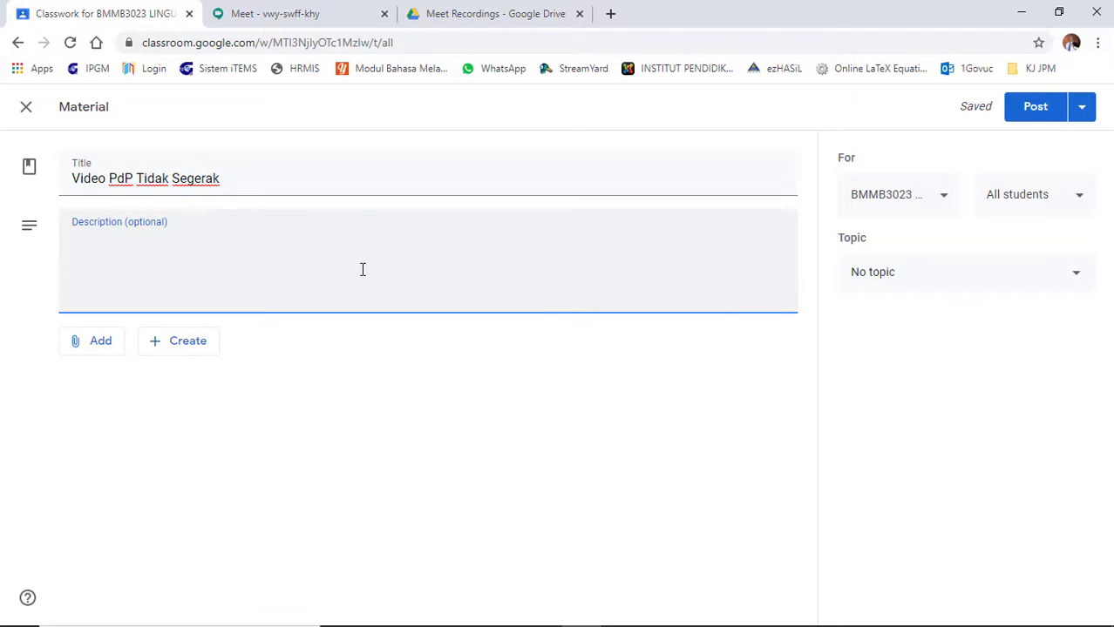
- Enter "Video PdP Secara Tidak Segerak (Mesyuarat)" as the material's description
text(Video Pd)
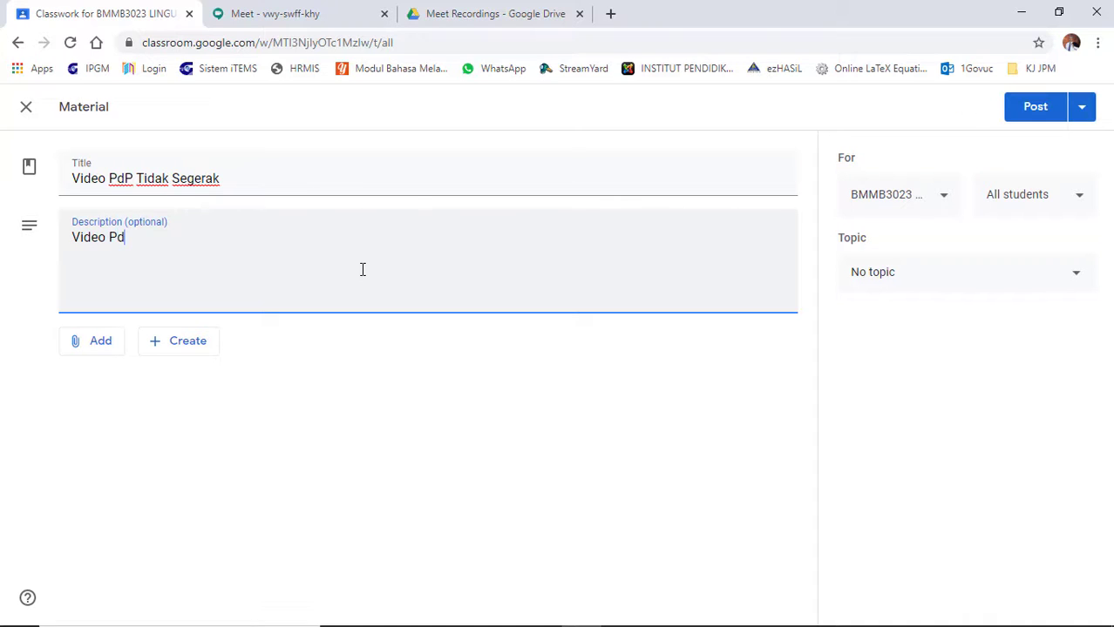
text(P Sec)
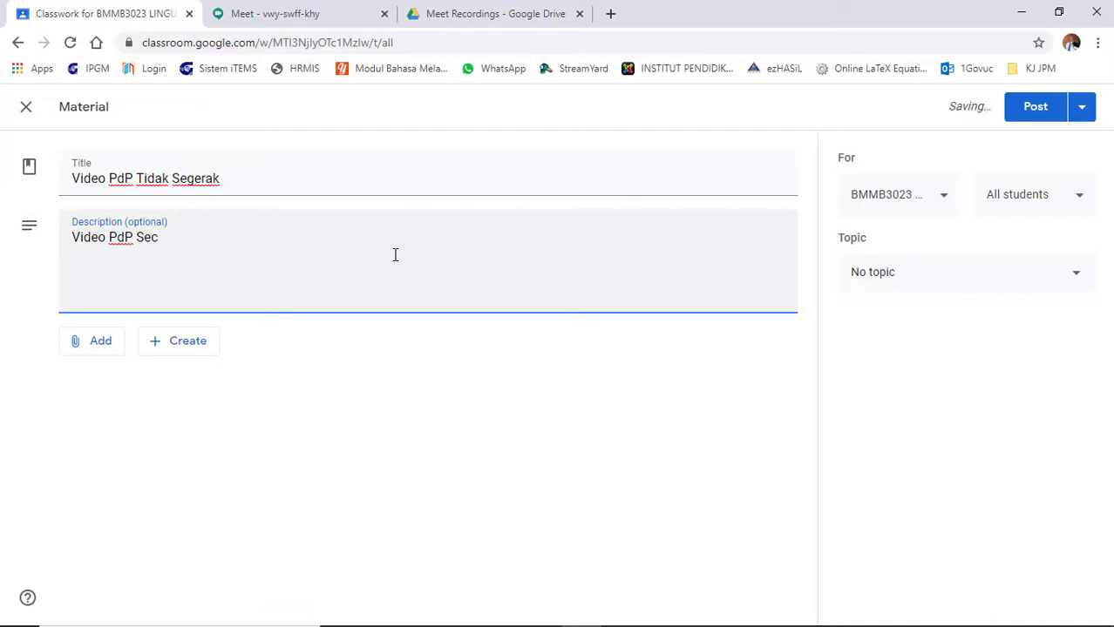
text(ara T)
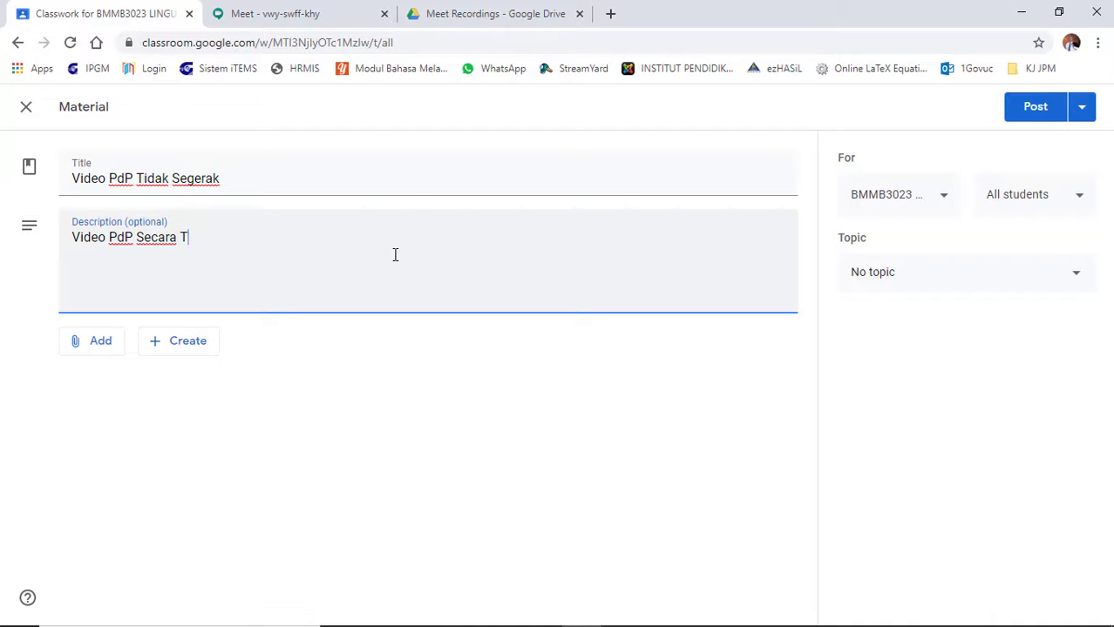
text(idak Se)
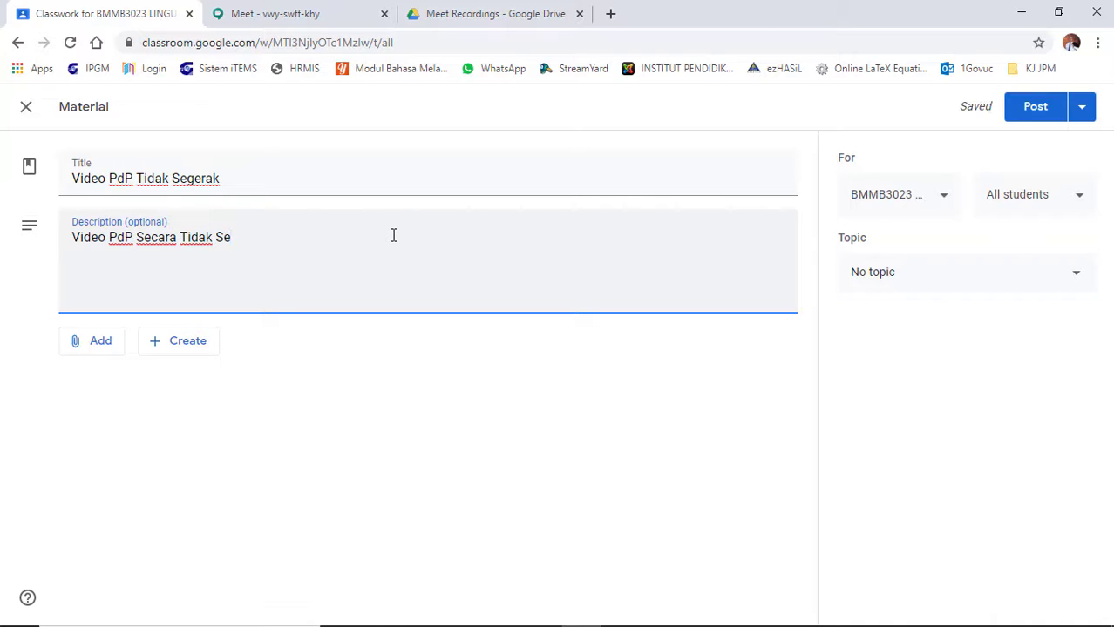
text(gerak (Mes)
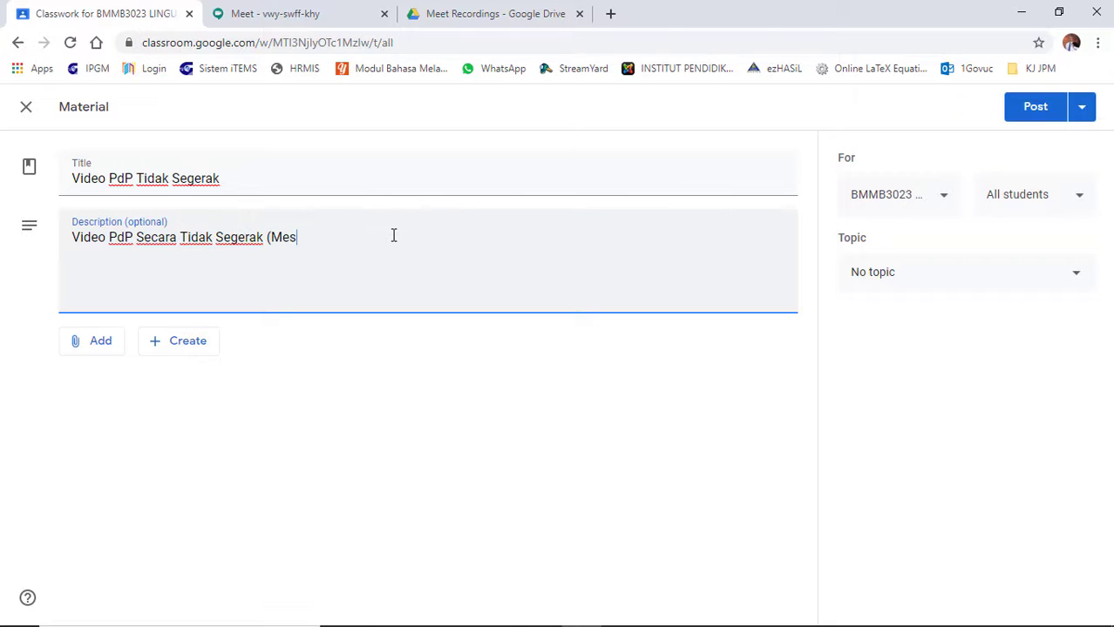
text(yuarat )
text(D)
text(i)
key(BackSpace)
key(BackSpace)
text())
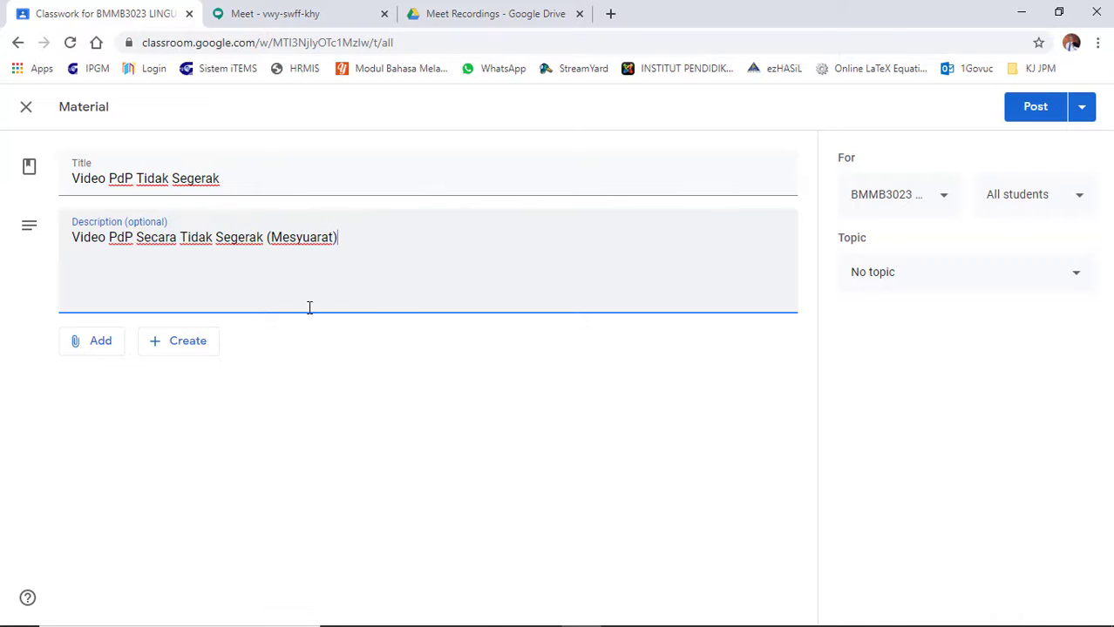
- Attach the copied recording link to the material and post it to the class
click(96, 345)
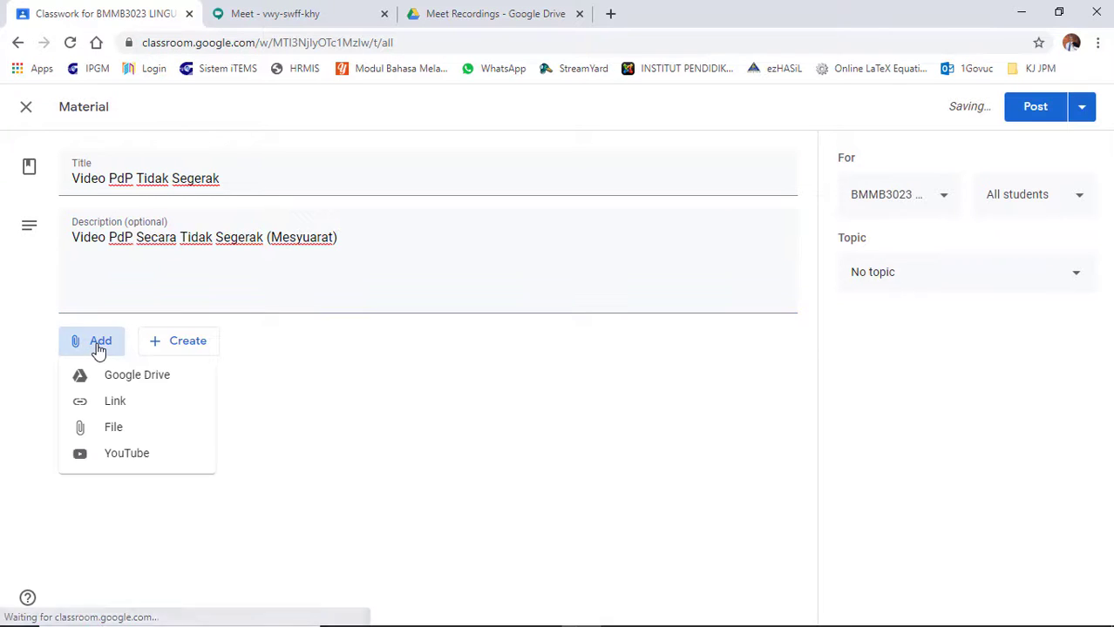
click(115, 404)
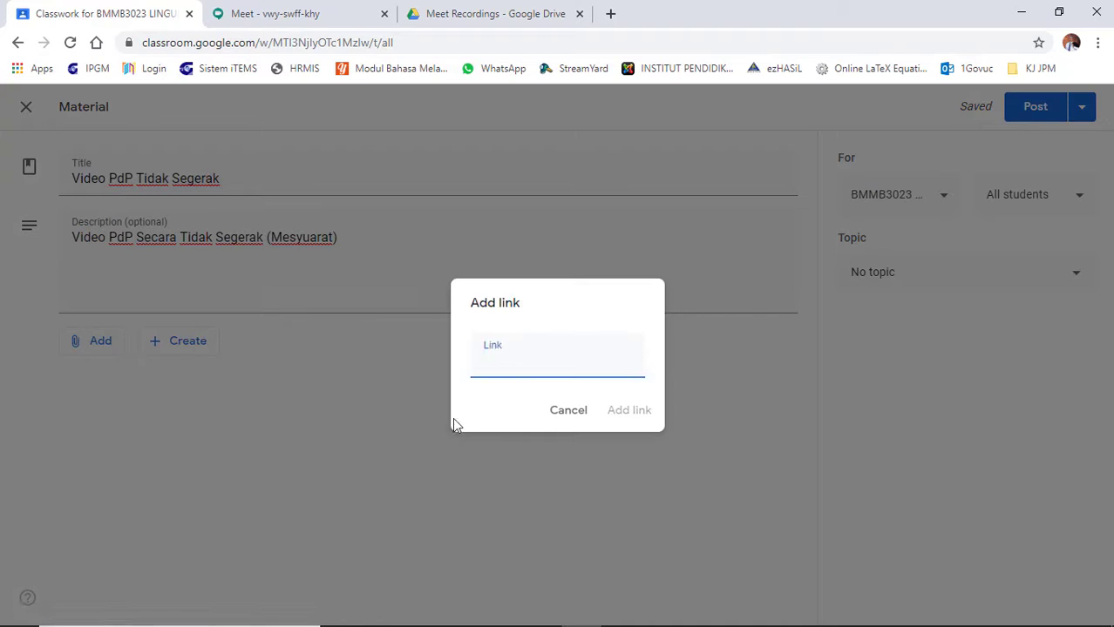
key(ctrl+v)
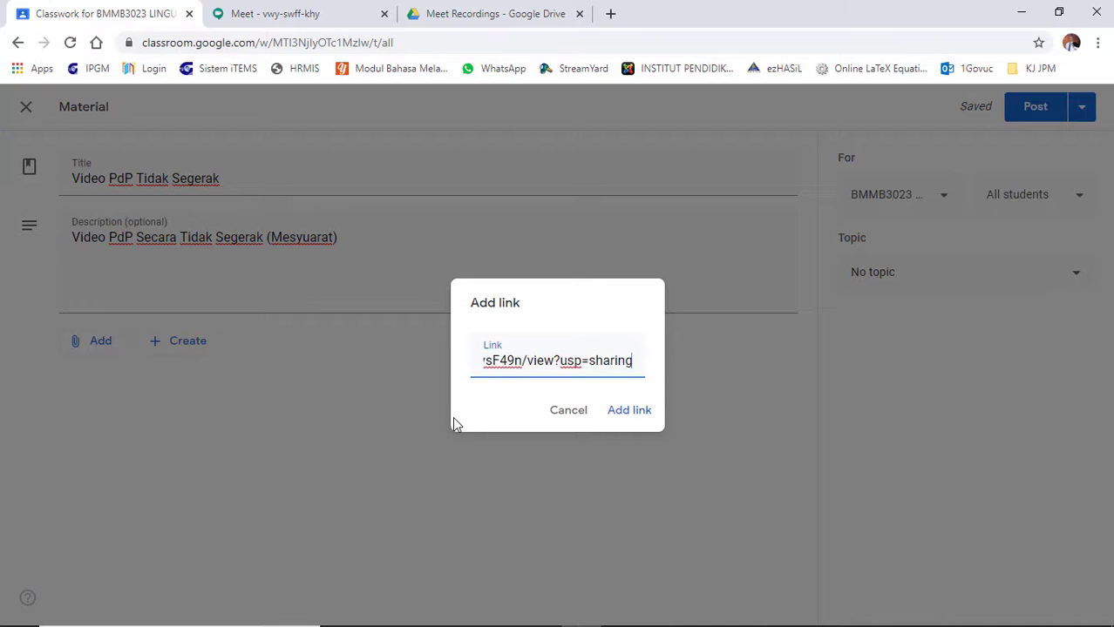
click(630, 410)
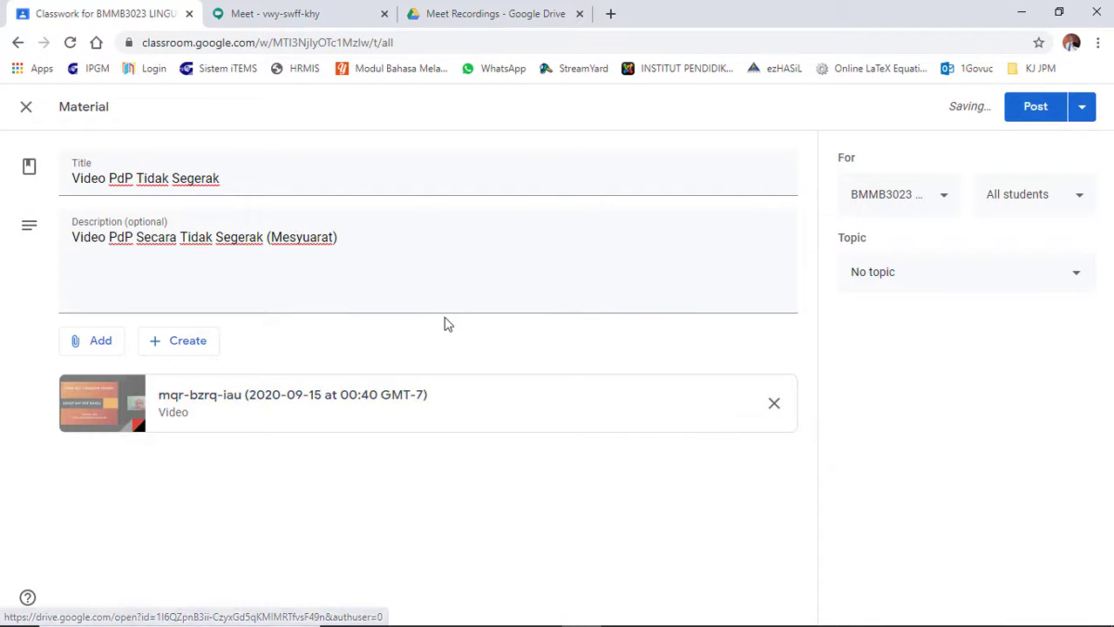
click(1032, 109)
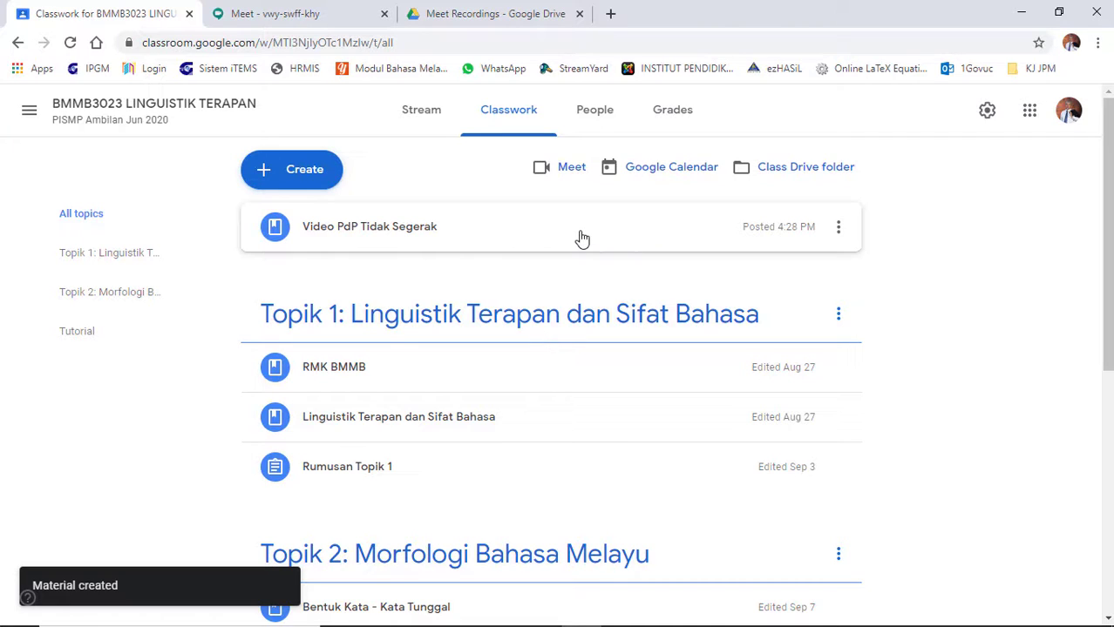
- Edit the posted "Video PdP Tidak Segerak" material to assign it to "Topik 2: Morfologi Bahasa Melayu" and save it
click(838, 228)
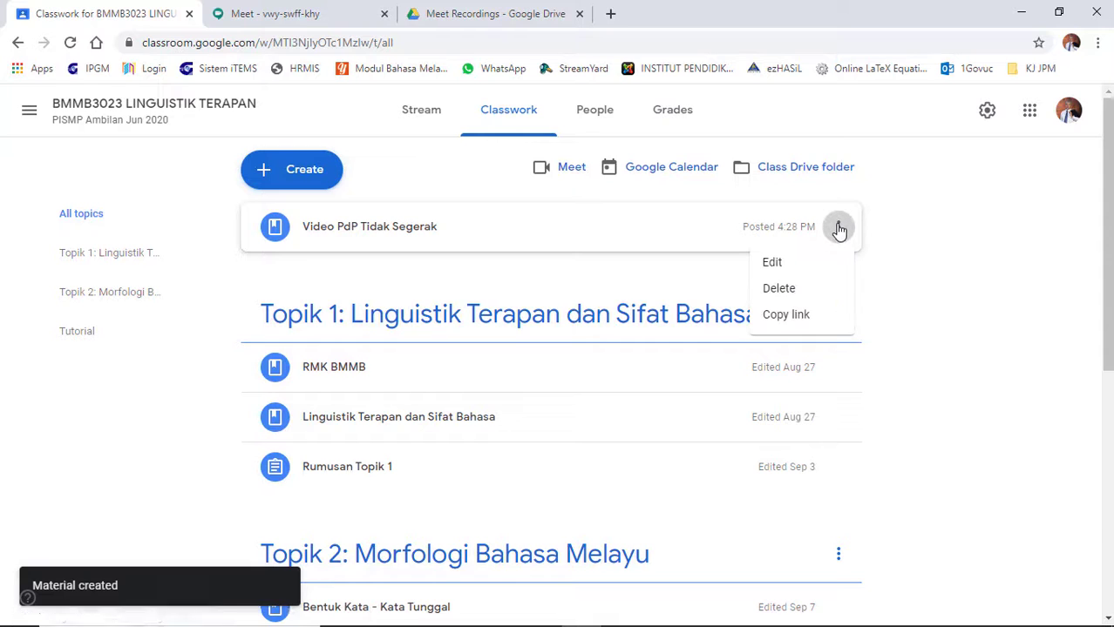
click(771, 264)
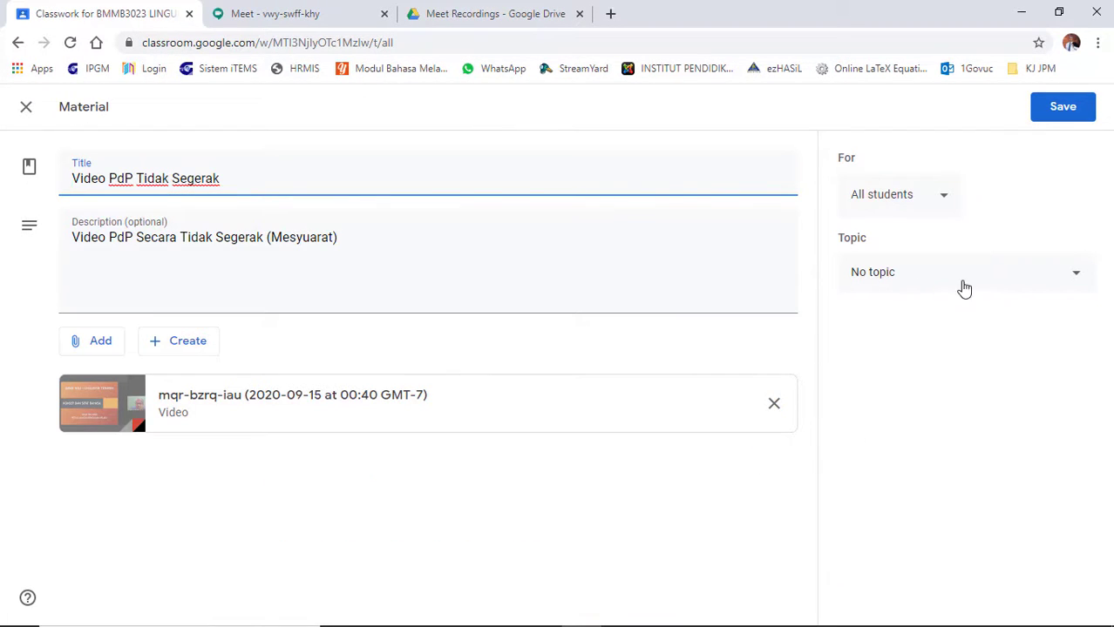
click(1079, 276)
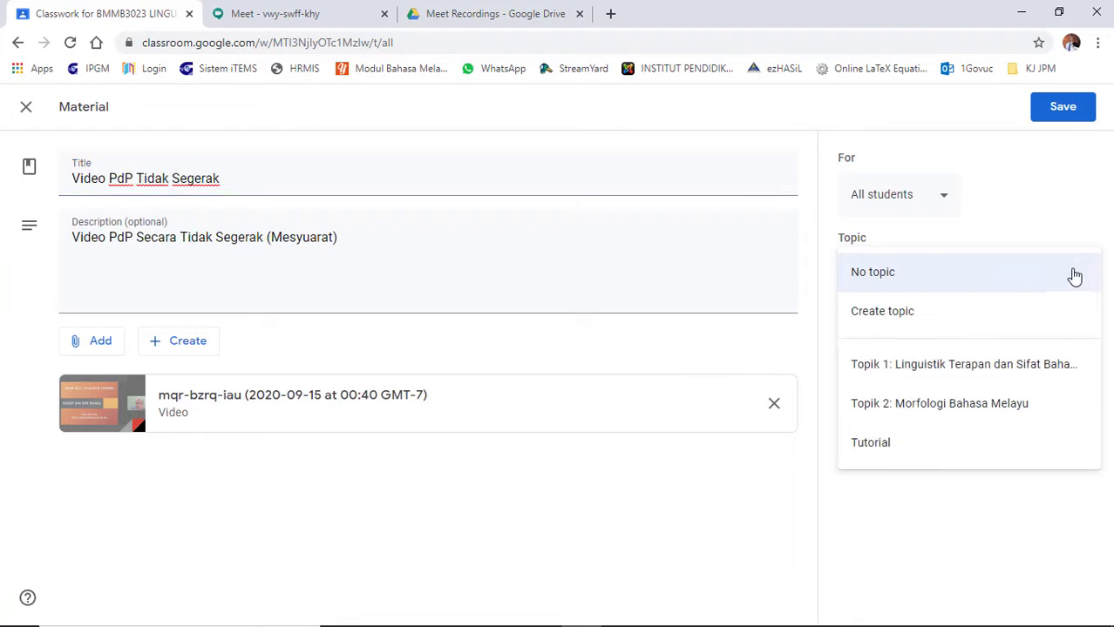
click(913, 412)
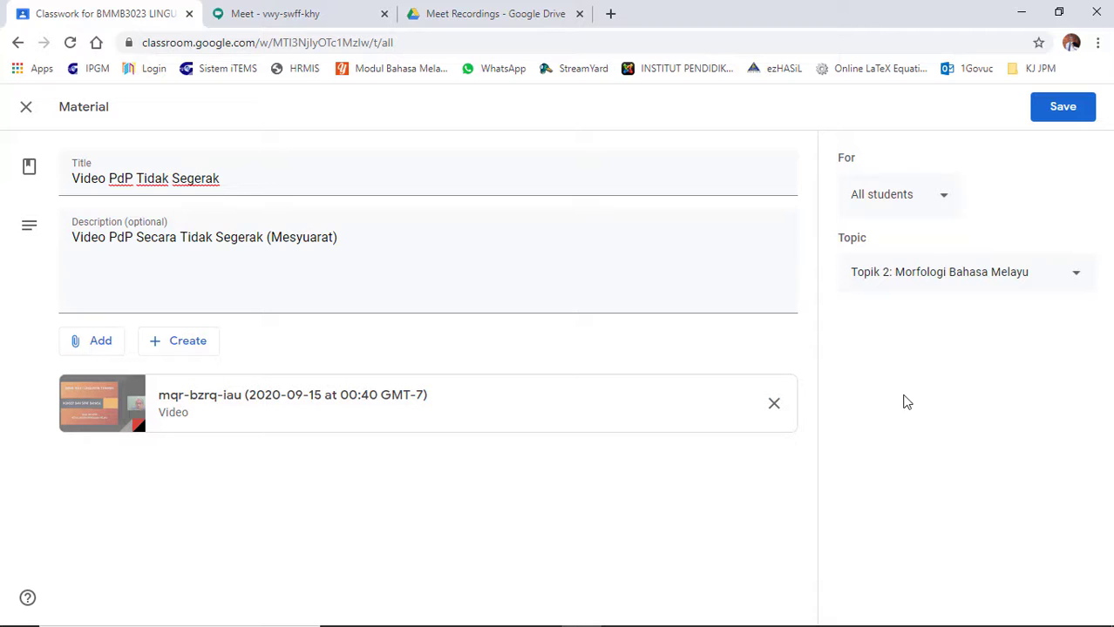
click(1059, 108)
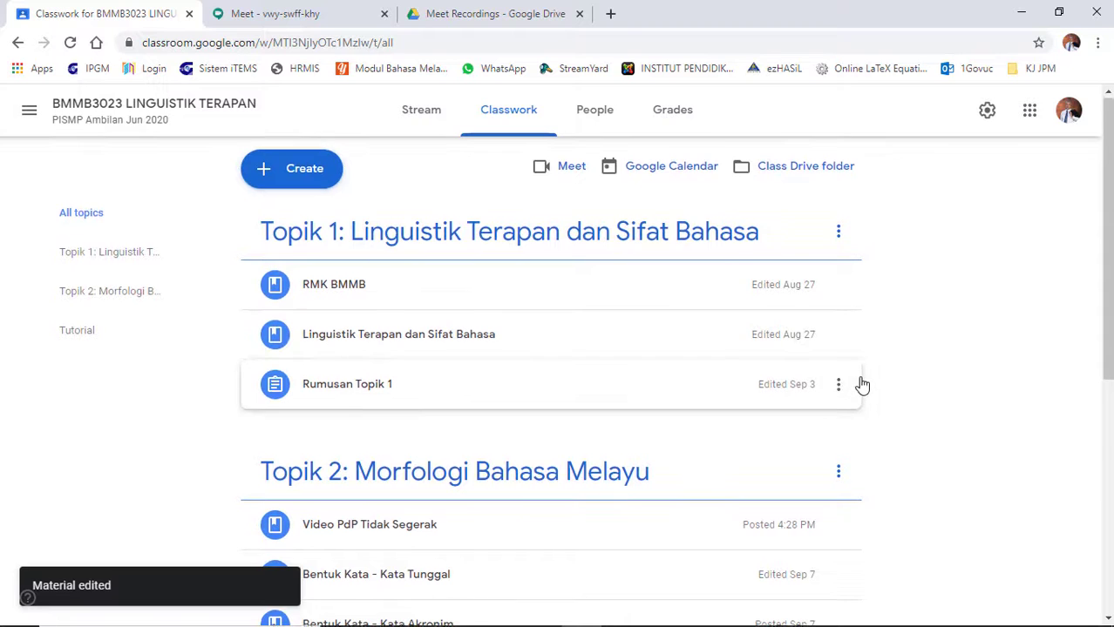
- Open the video attached to "Video PdP Tidak Segerak" under Topik 2, play its beginning and pause it
scroll(864, 397, down, 3)
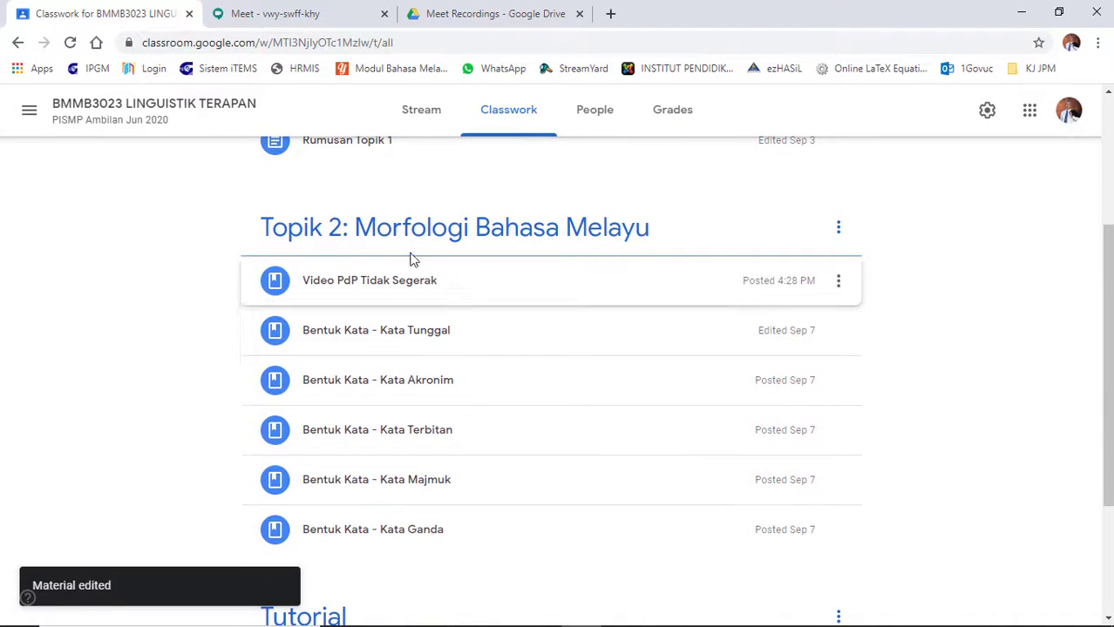
click(381, 287)
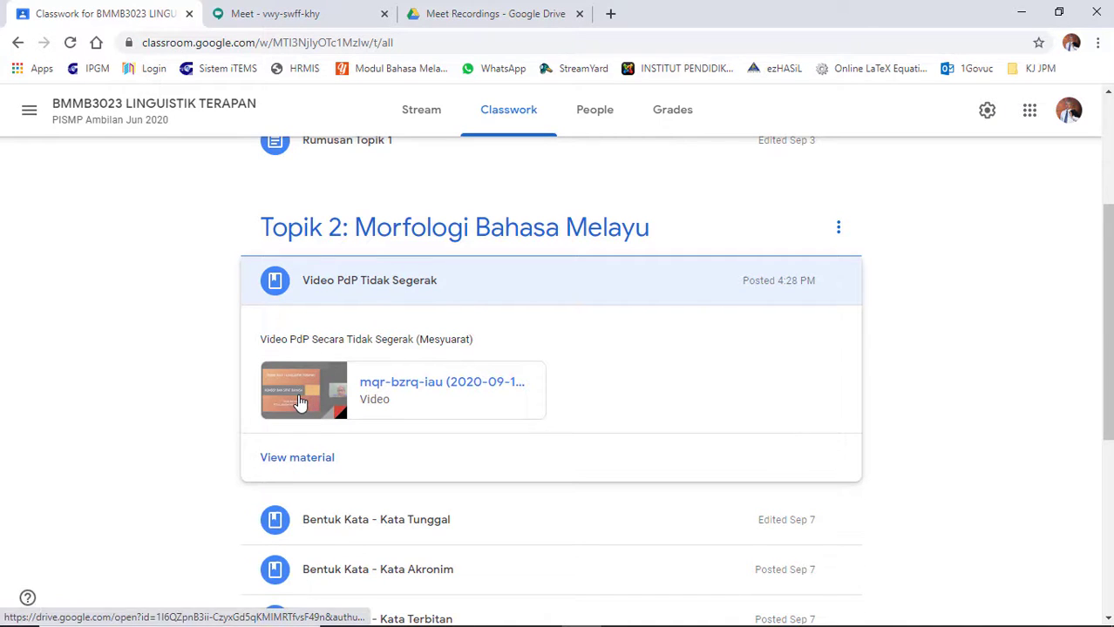
click(299, 399)
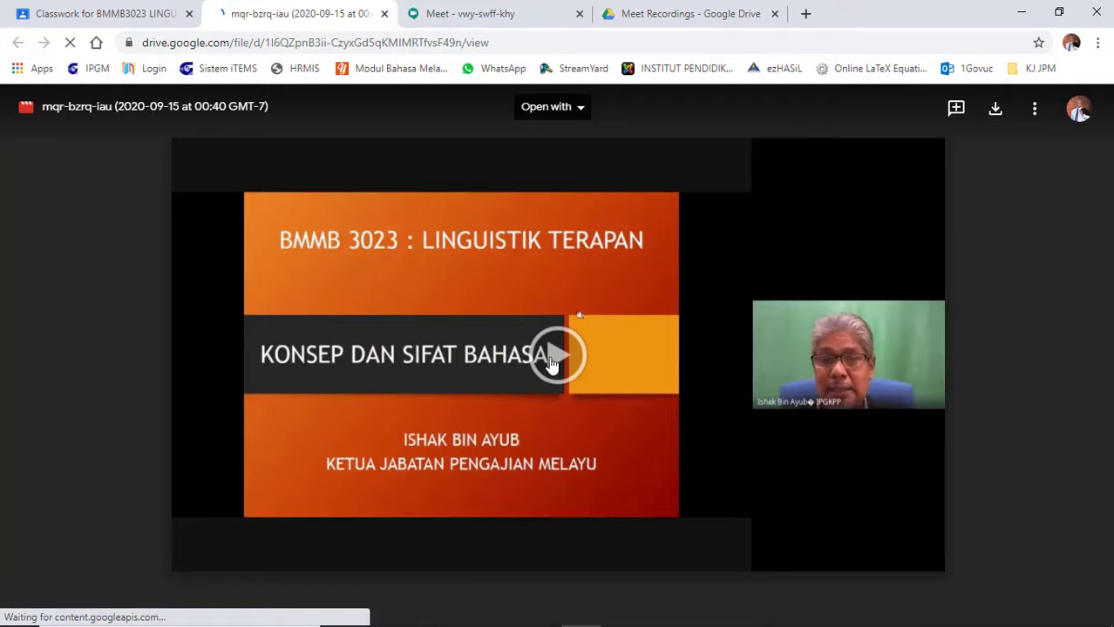
click(552, 364)
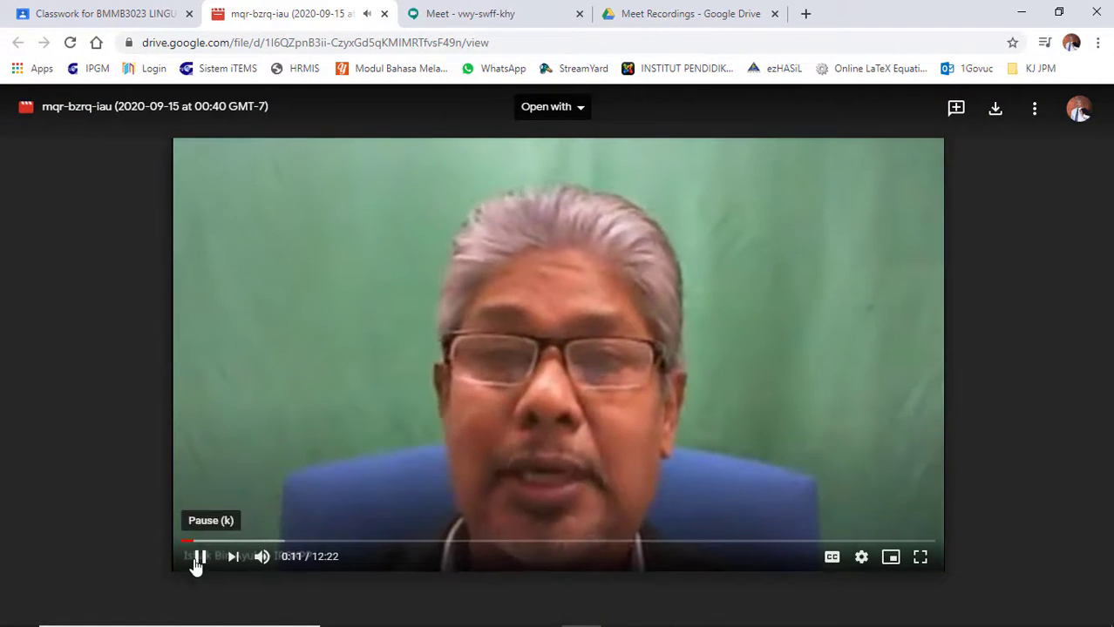
click(204, 549)
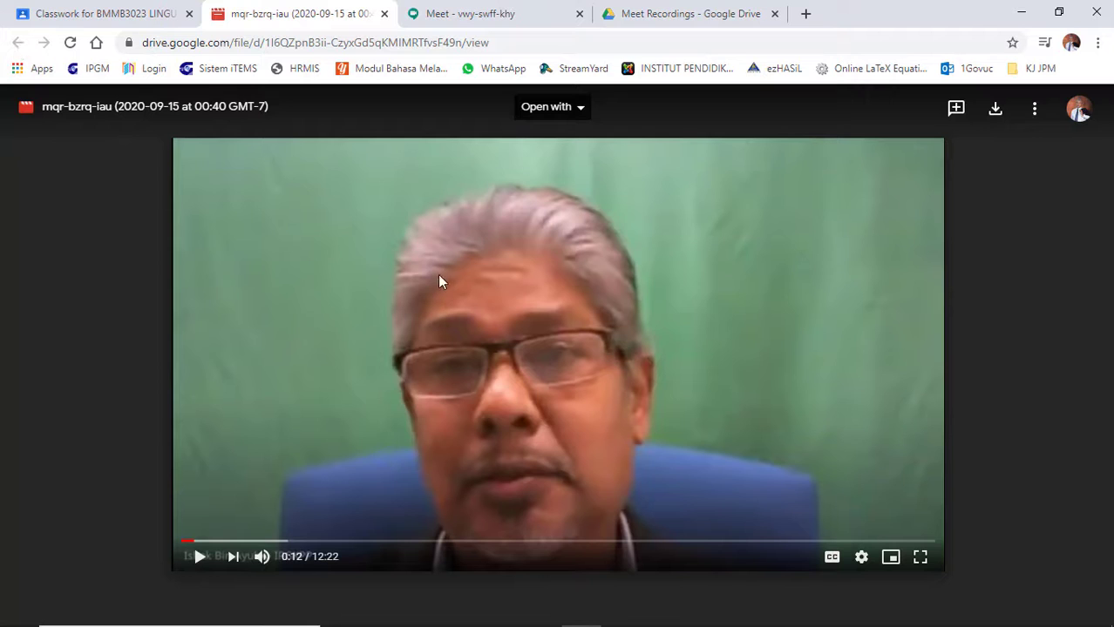
- Close the Meet Recordings page and return to the class's Classwork page showing the posted video material
click(775, 14)
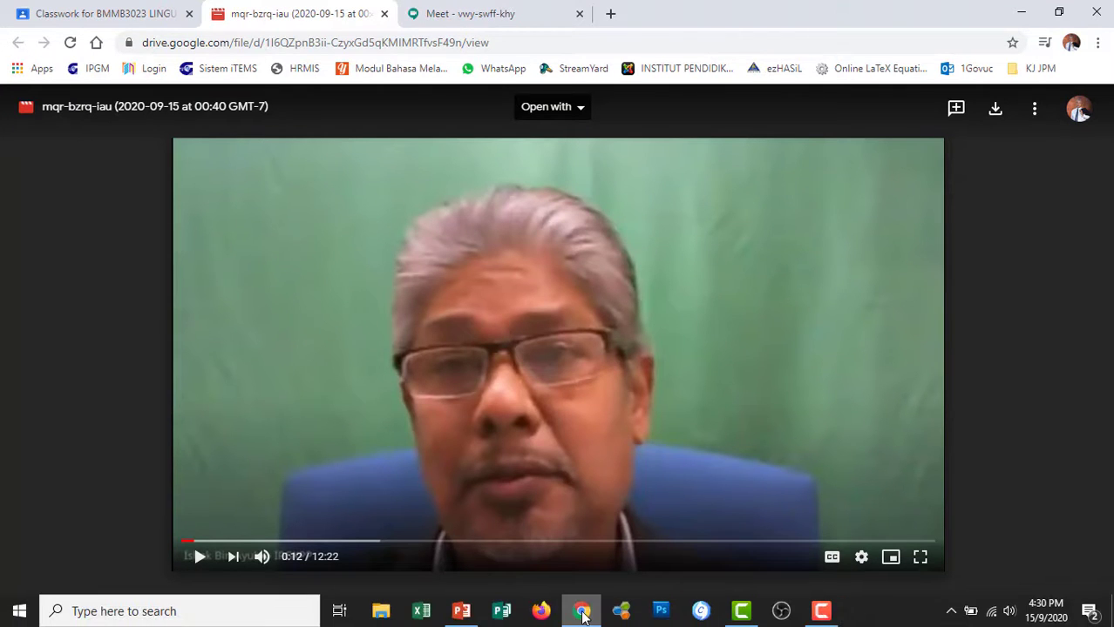
mouse_move(582, 616)
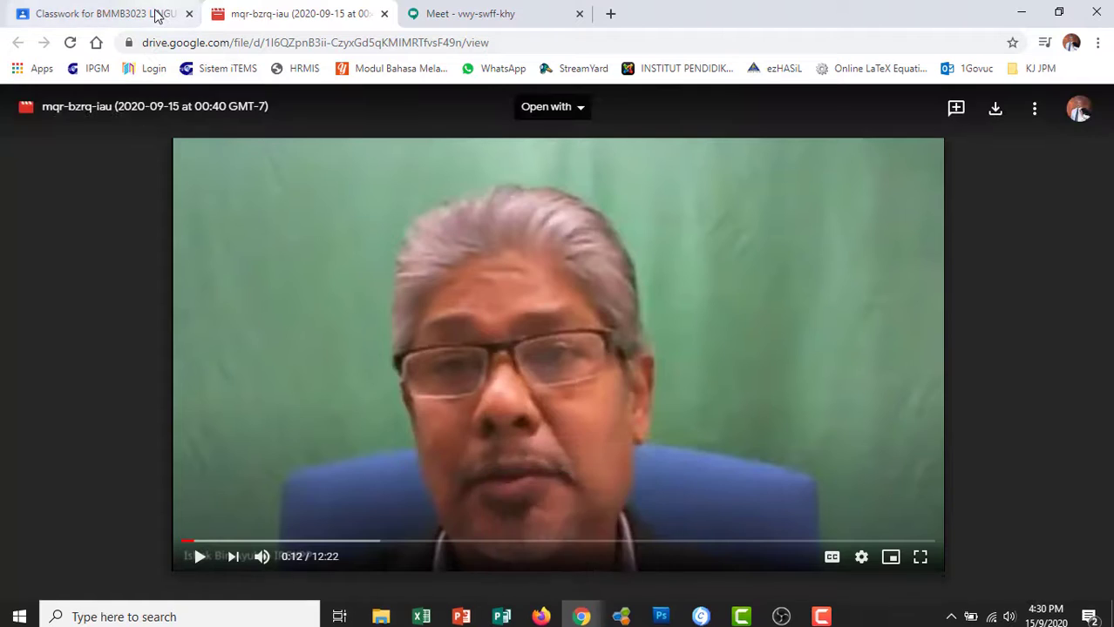
click(131, 14)
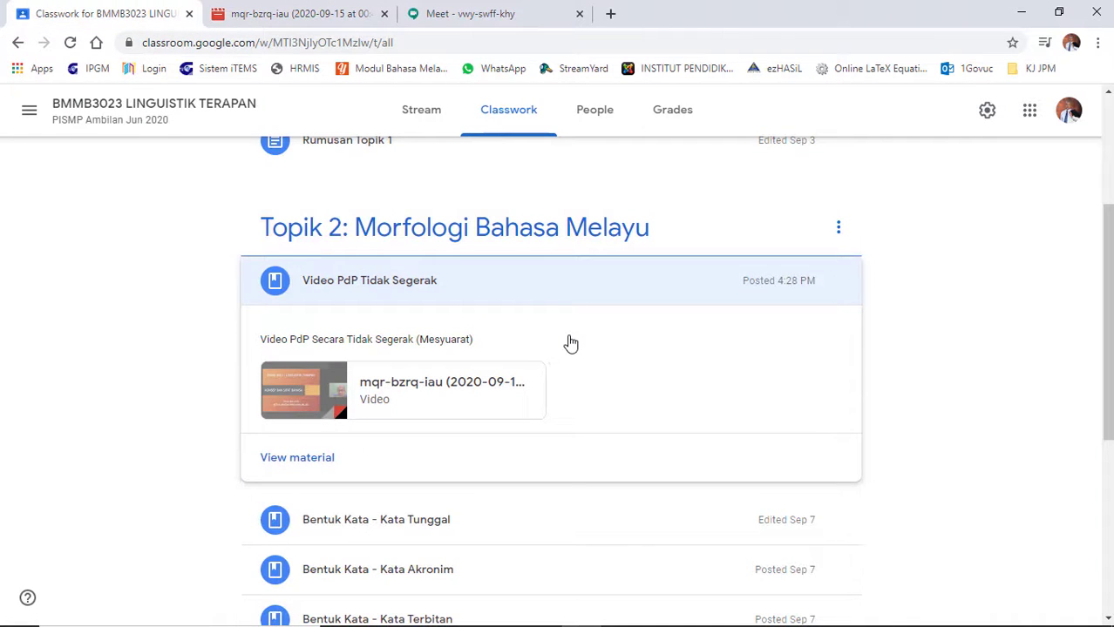
scroll(573, 341, down, 1)
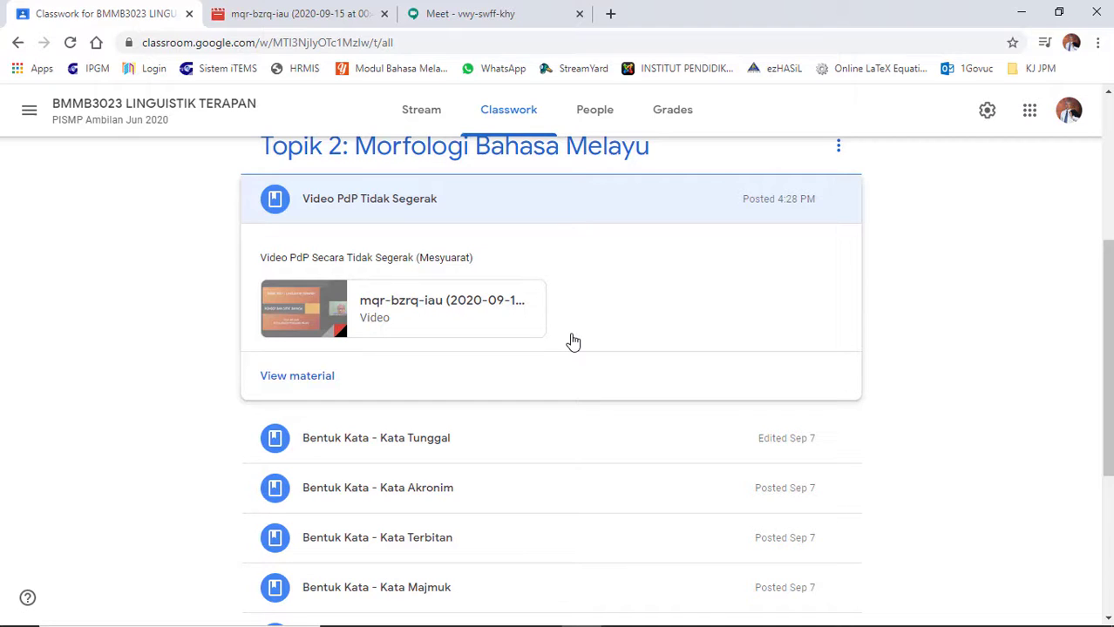
scroll(573, 341, up, 1)
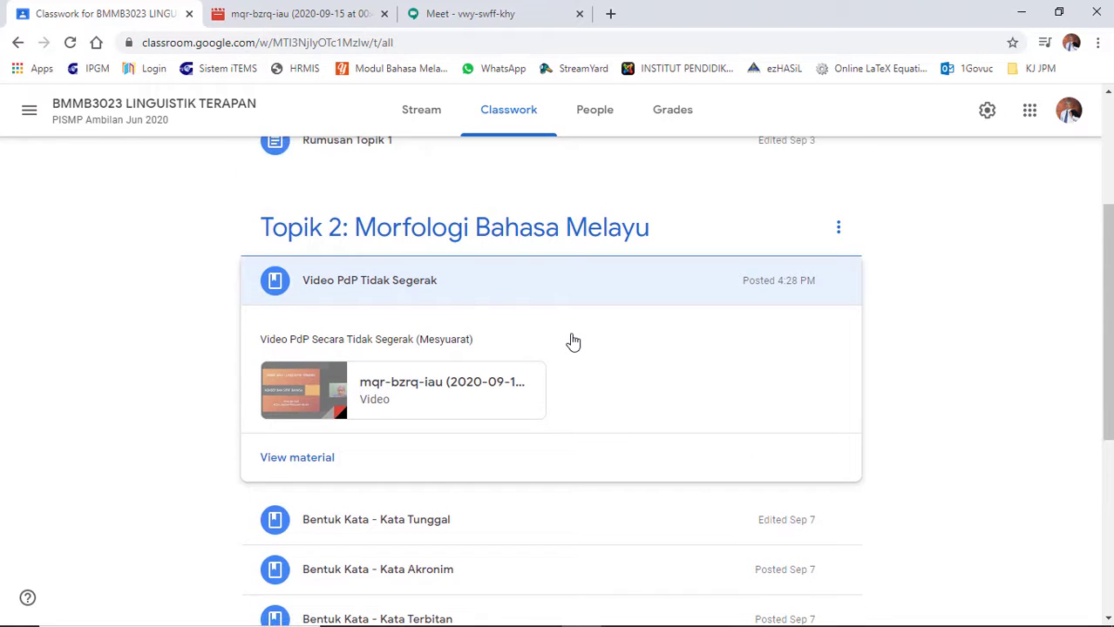